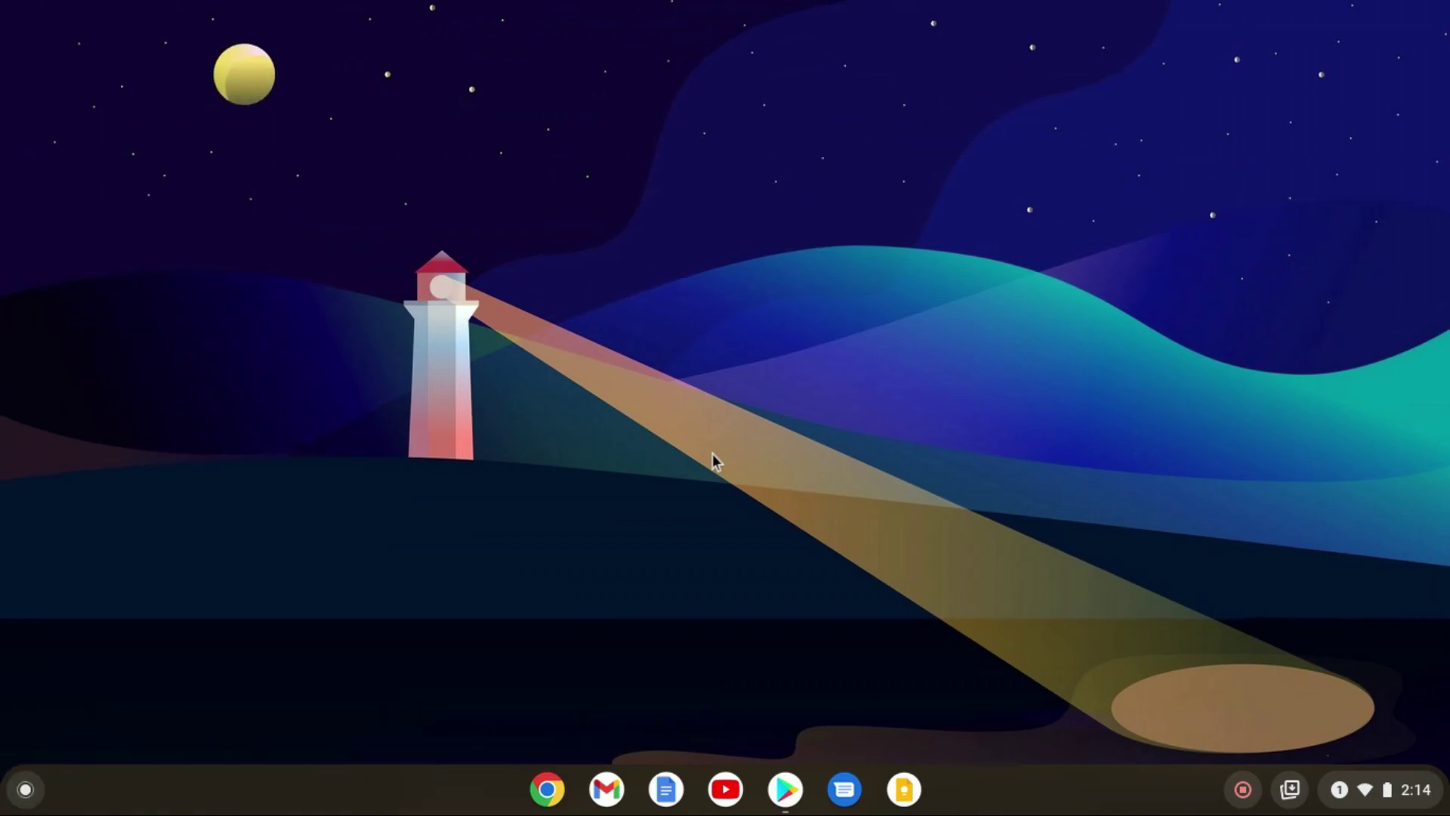
# Glance at the Play Store, then open Settings to Advanced > Developers.
pyautogui.click(786, 788)
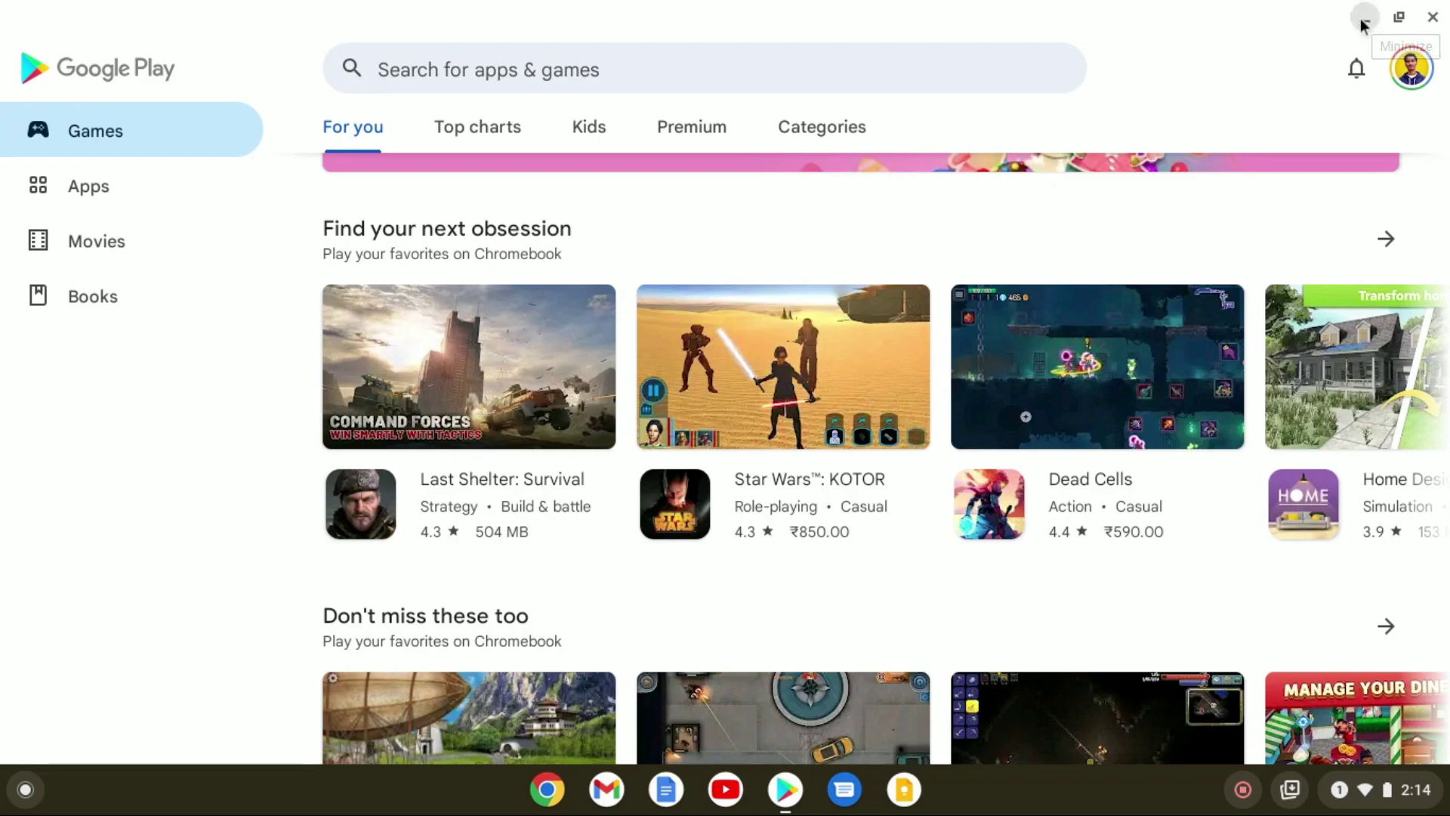
pyautogui.click(1364, 18)
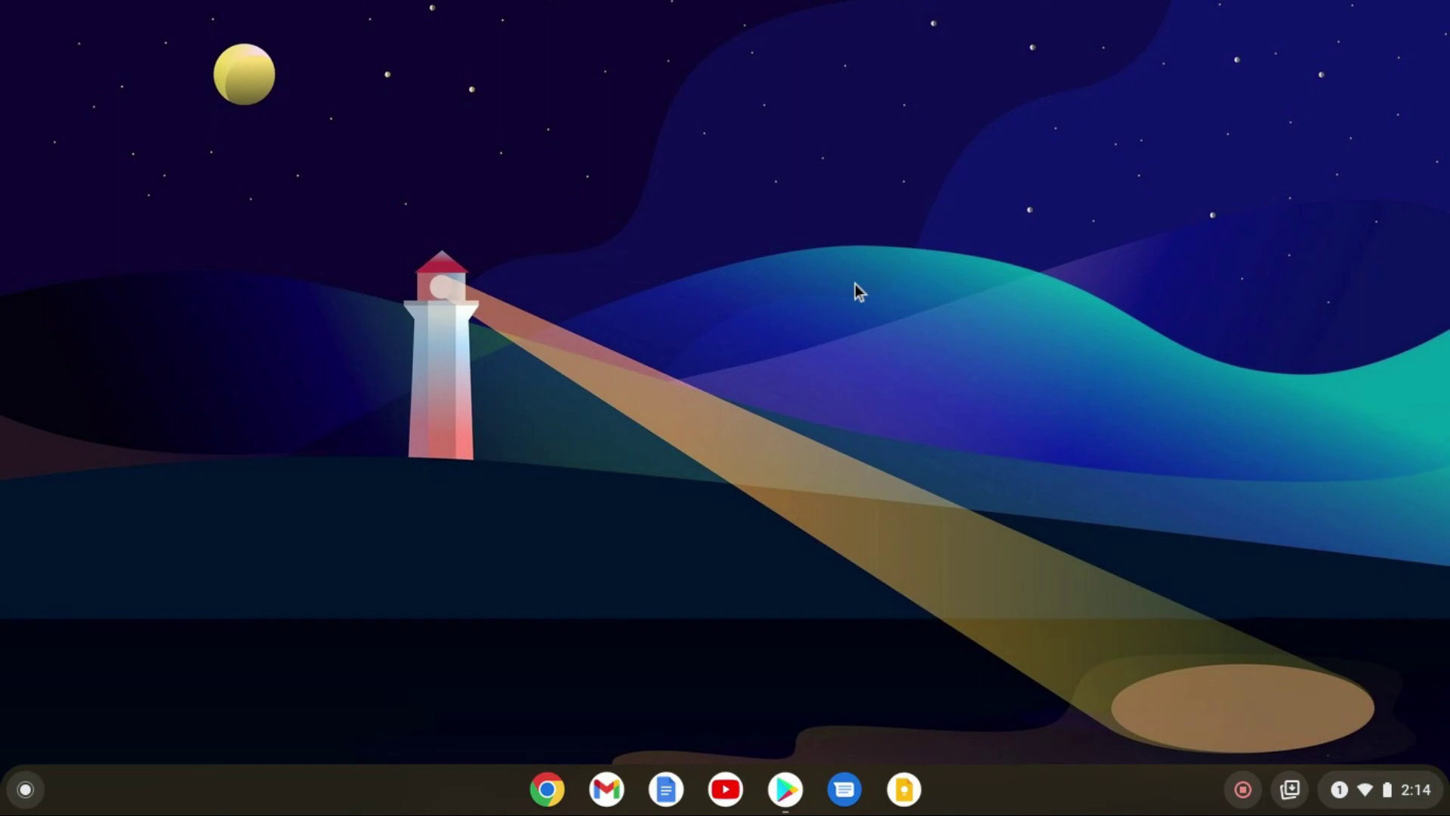
pyautogui.click(25, 790)
pyautogui.click(725, 559)
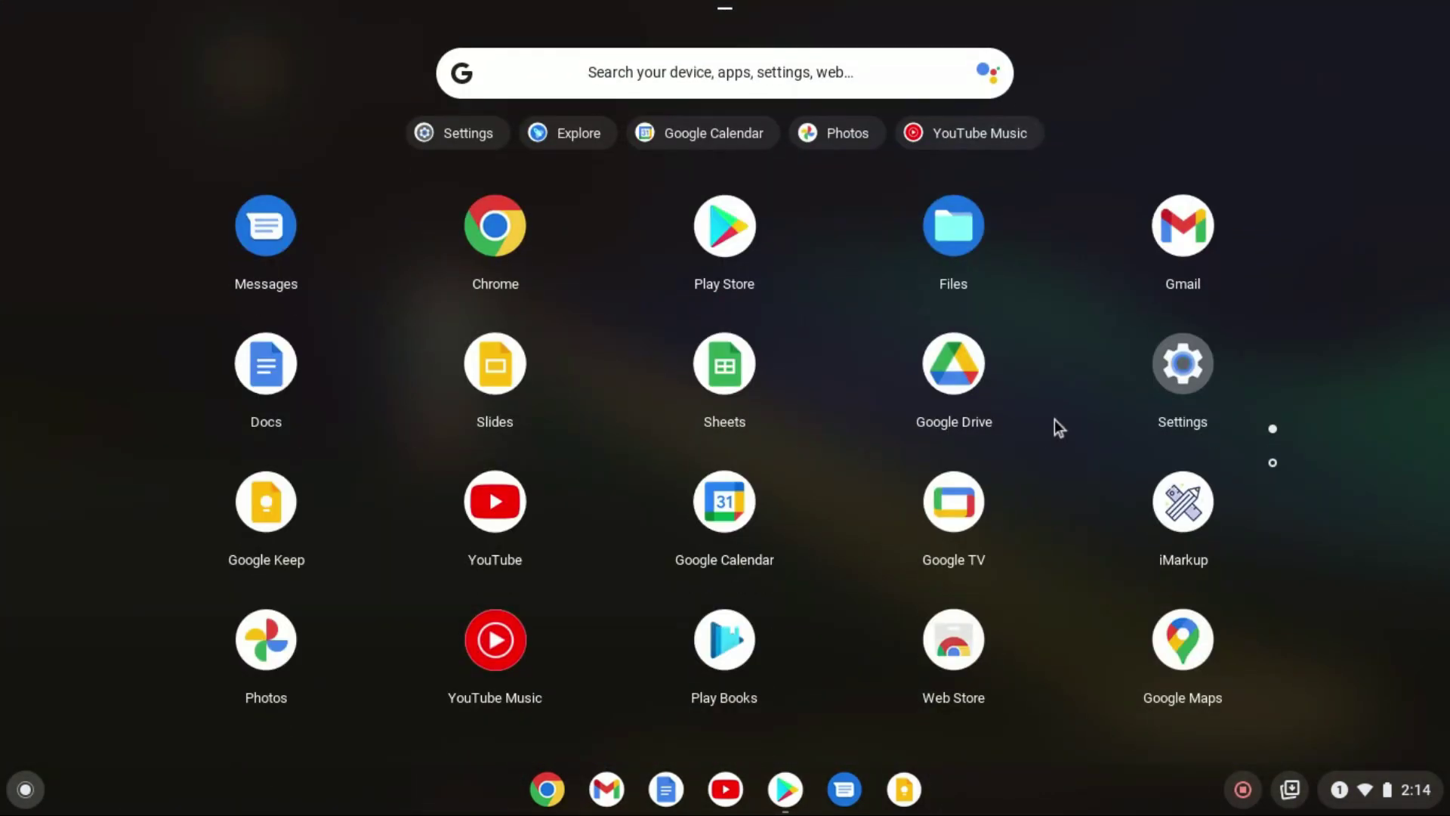
pyautogui.click(1202, 377)
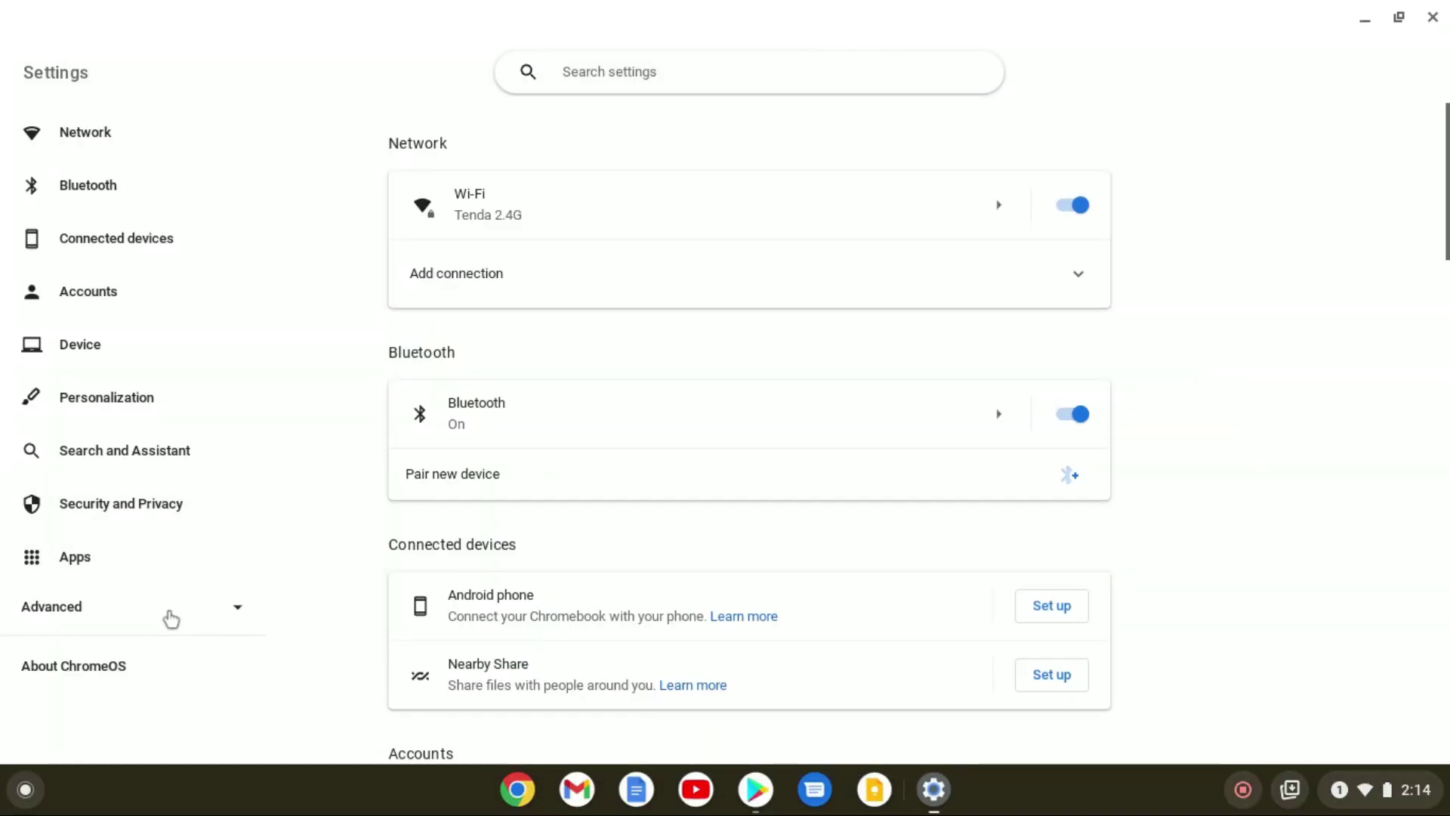
pyautogui.click(170, 615)
pyautogui.scroll(-4, 163, 498)
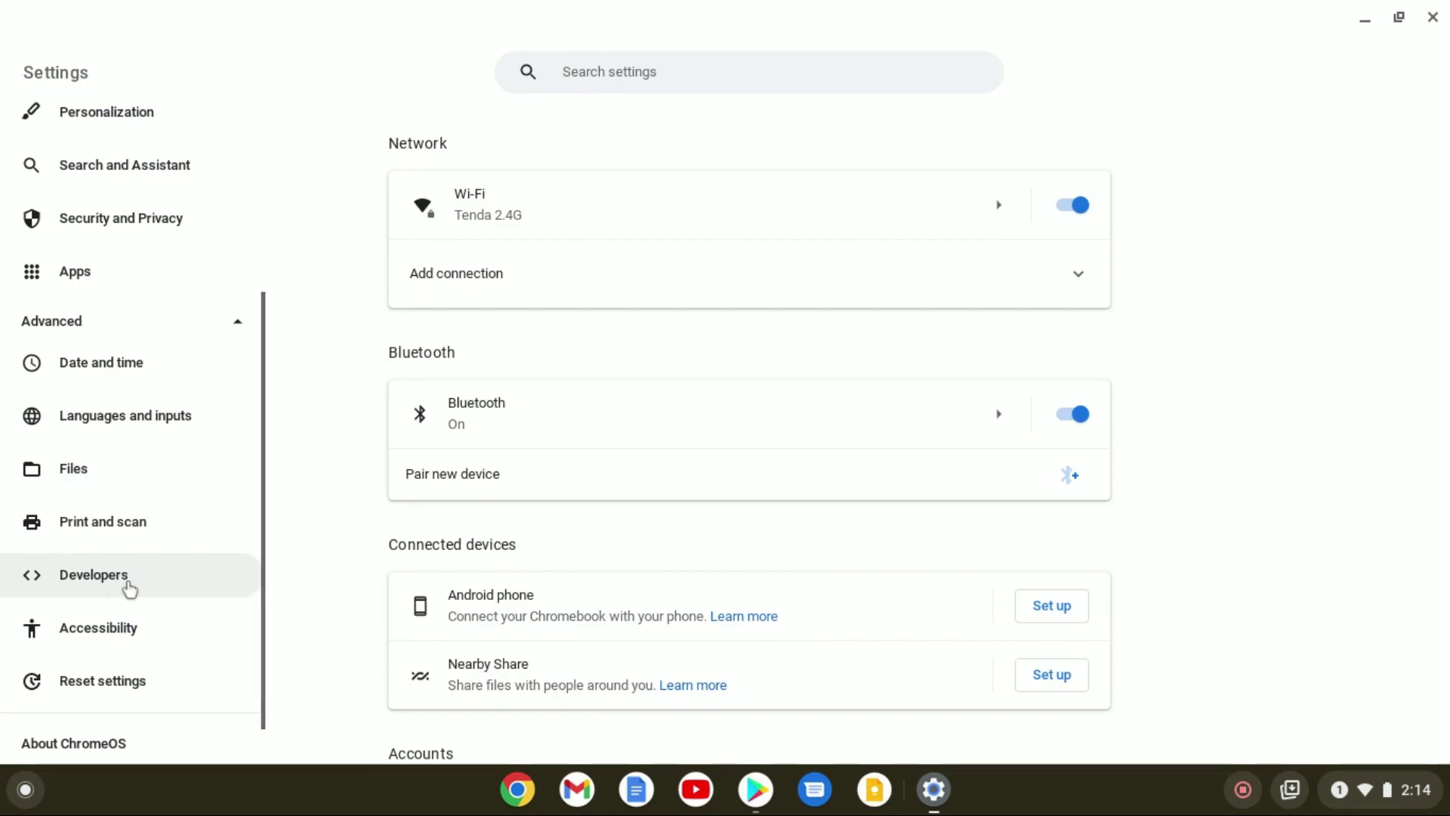
pyautogui.click(127, 579)
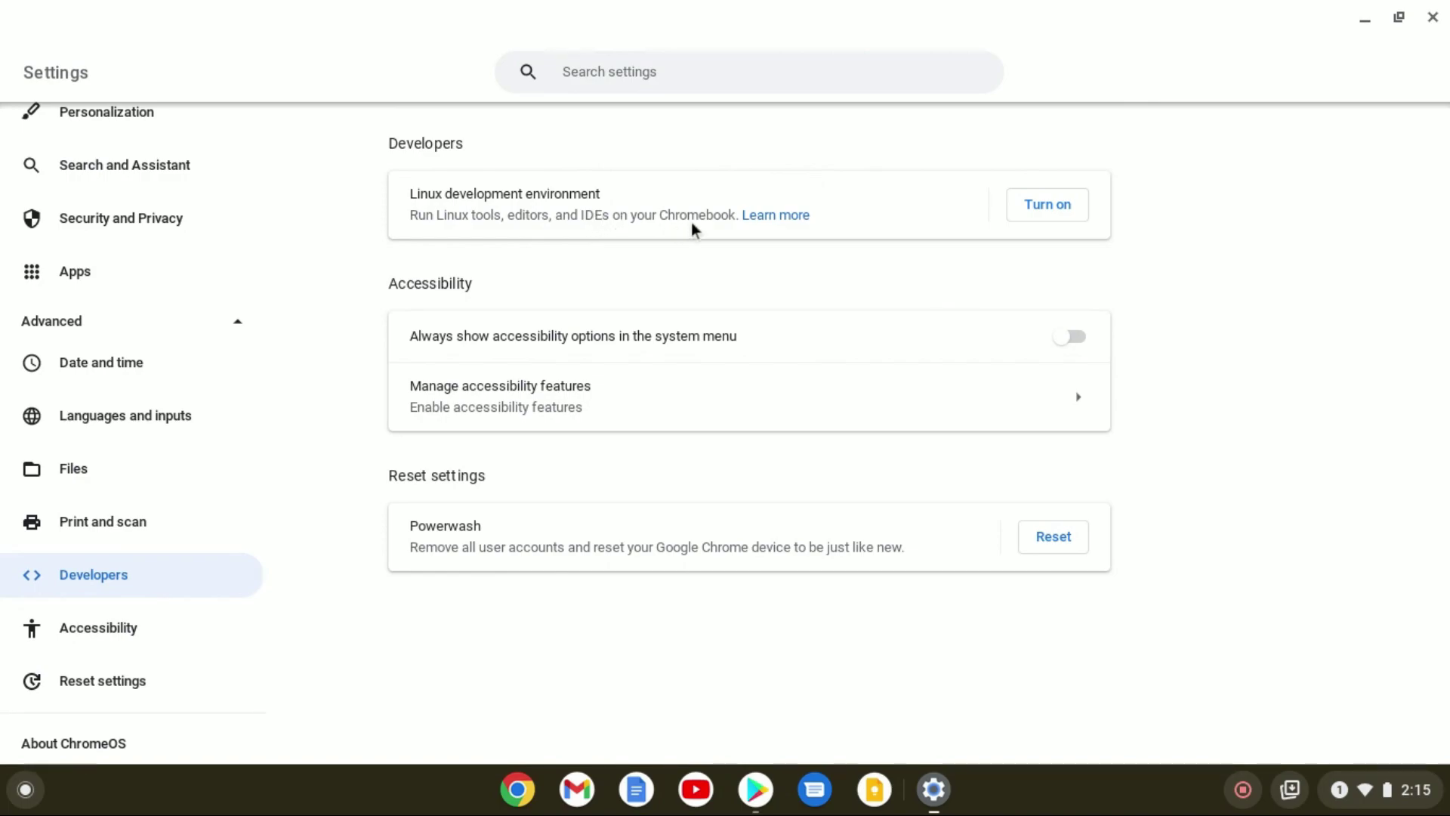
# Begin turning on the Linux development environment, keeping the Recommended 10.0 GB disk size.
pyautogui.click(1041, 213)
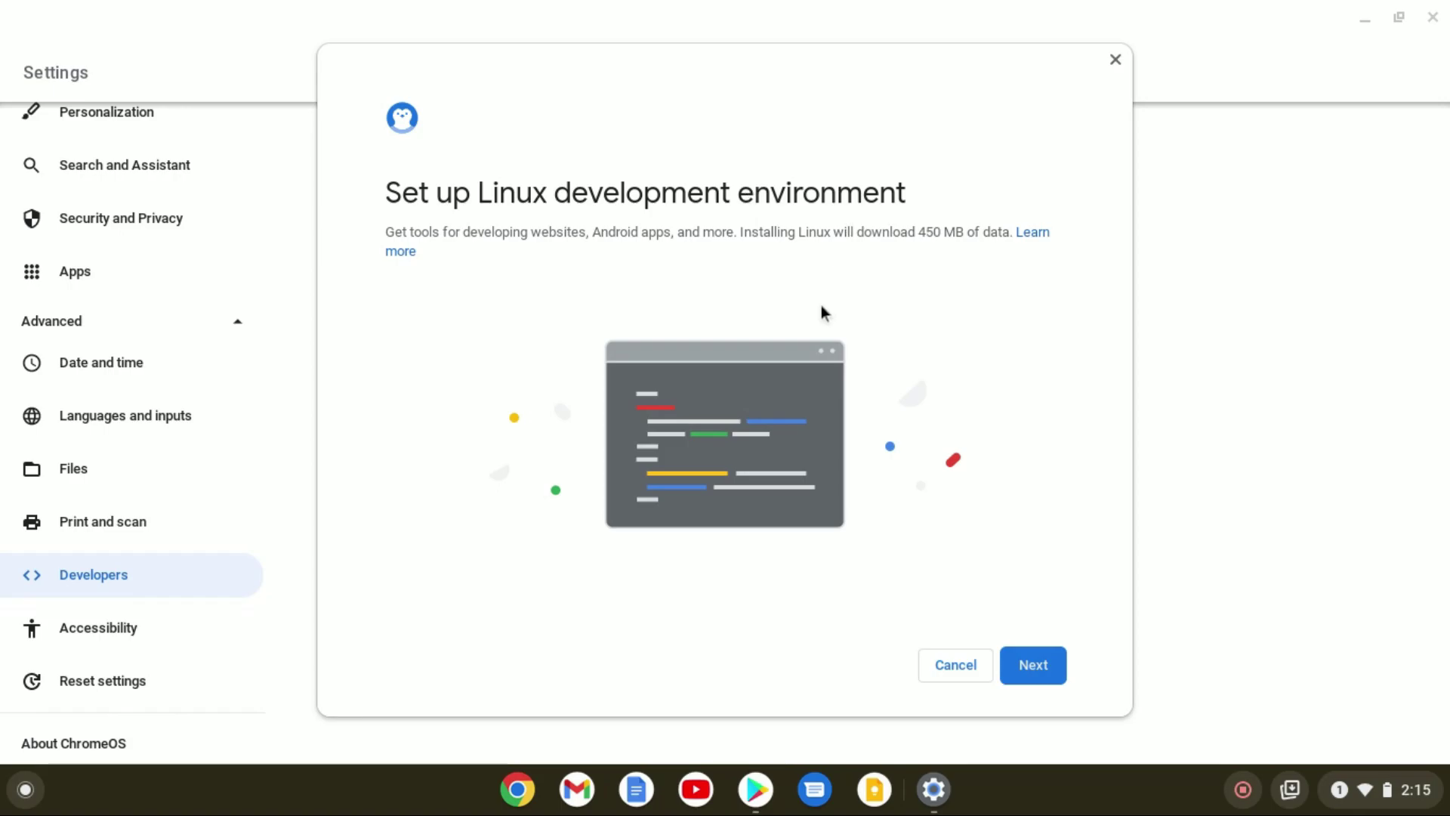
pyautogui.click(1367, 24)
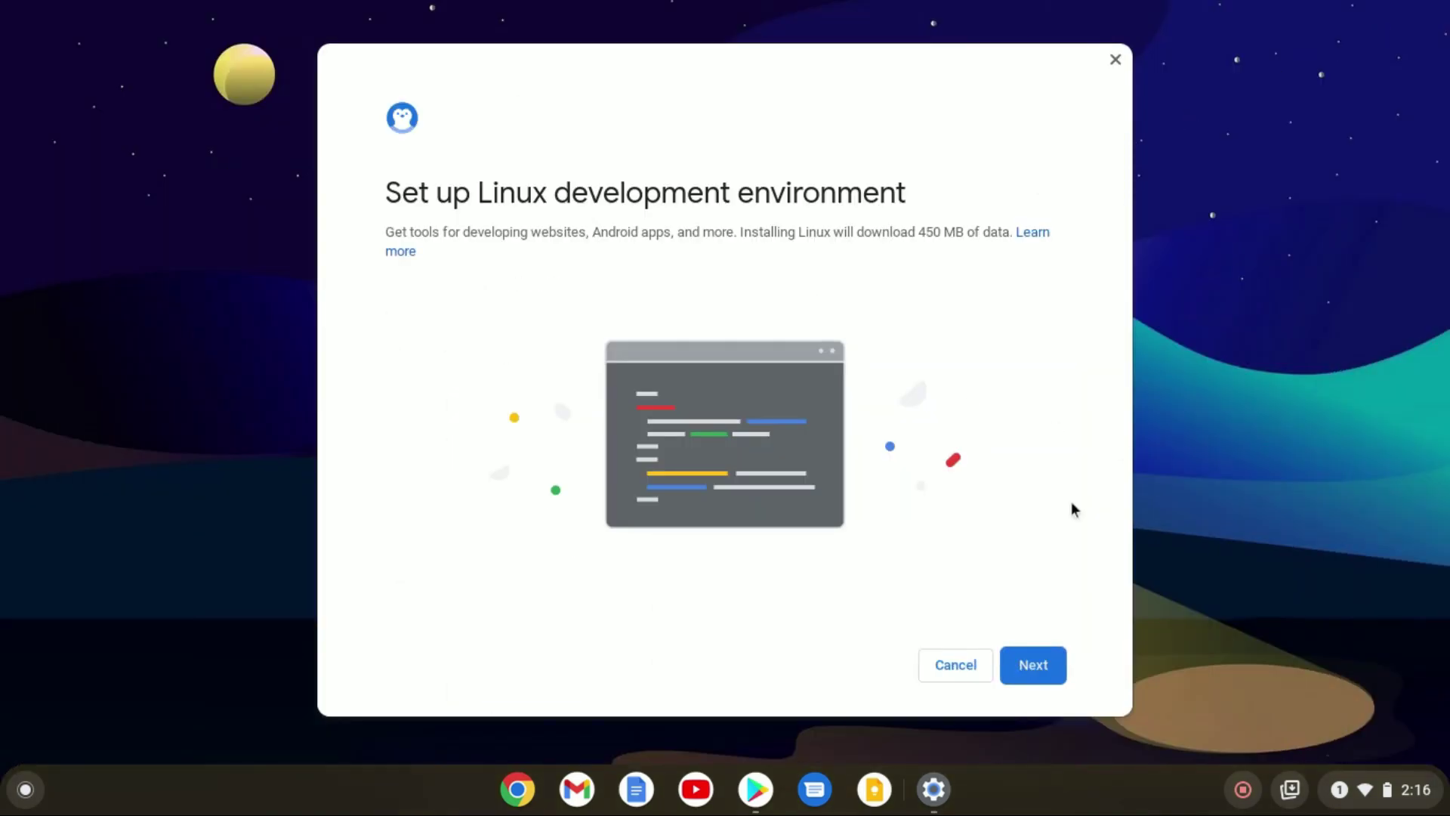
pyautogui.click(1035, 668)
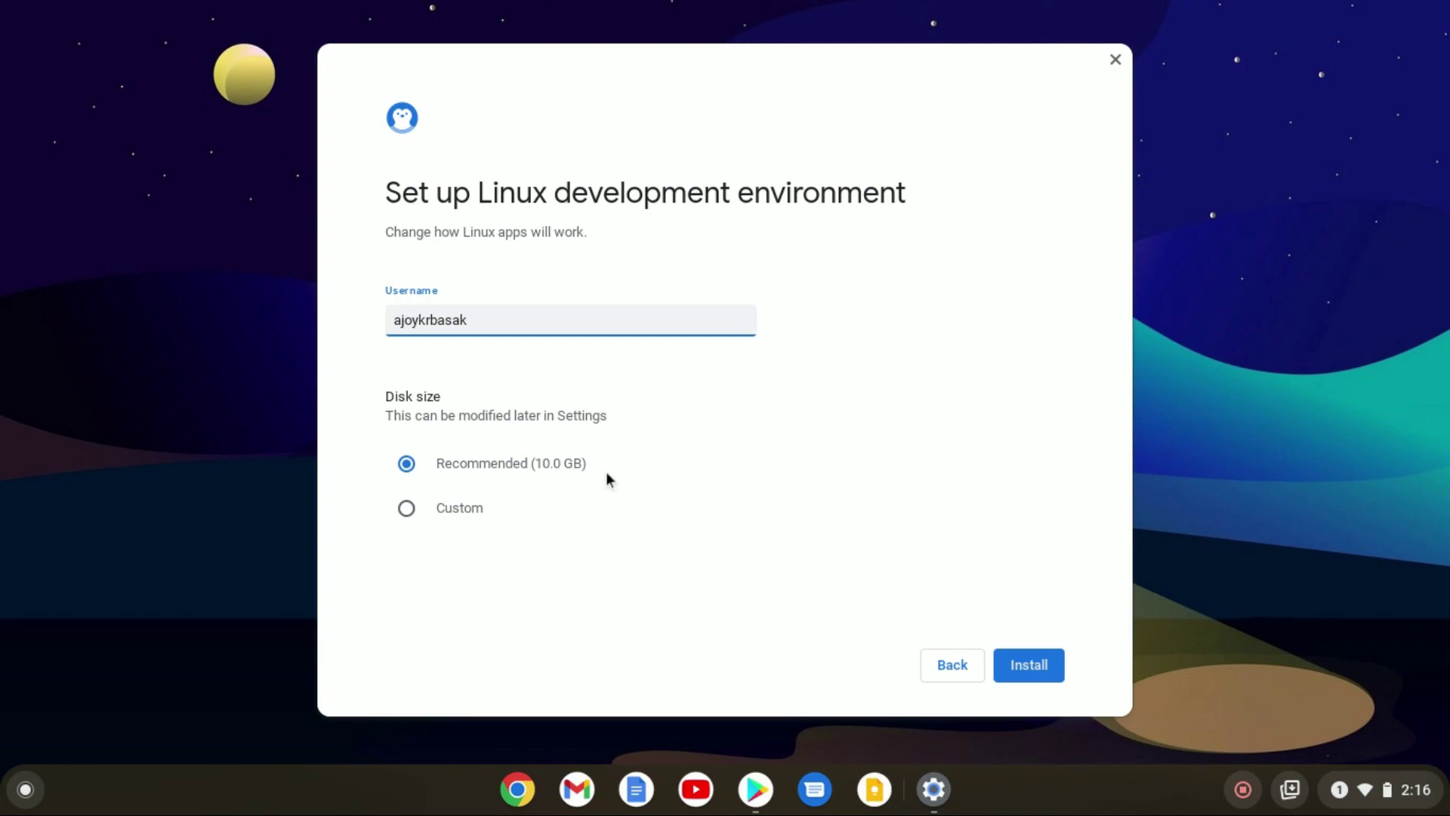
pyautogui.click(407, 511)
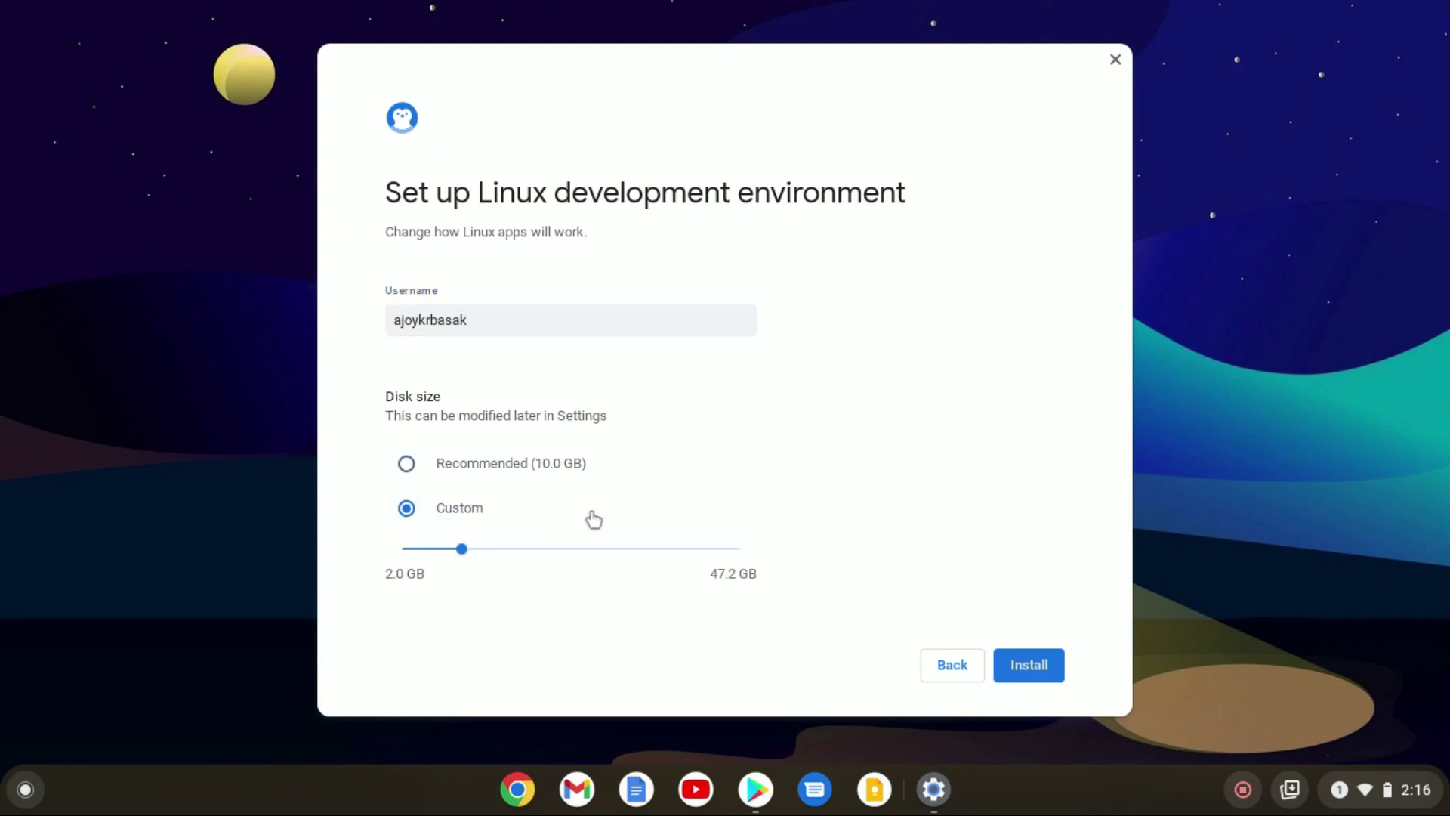
pyautogui.click(409, 467)
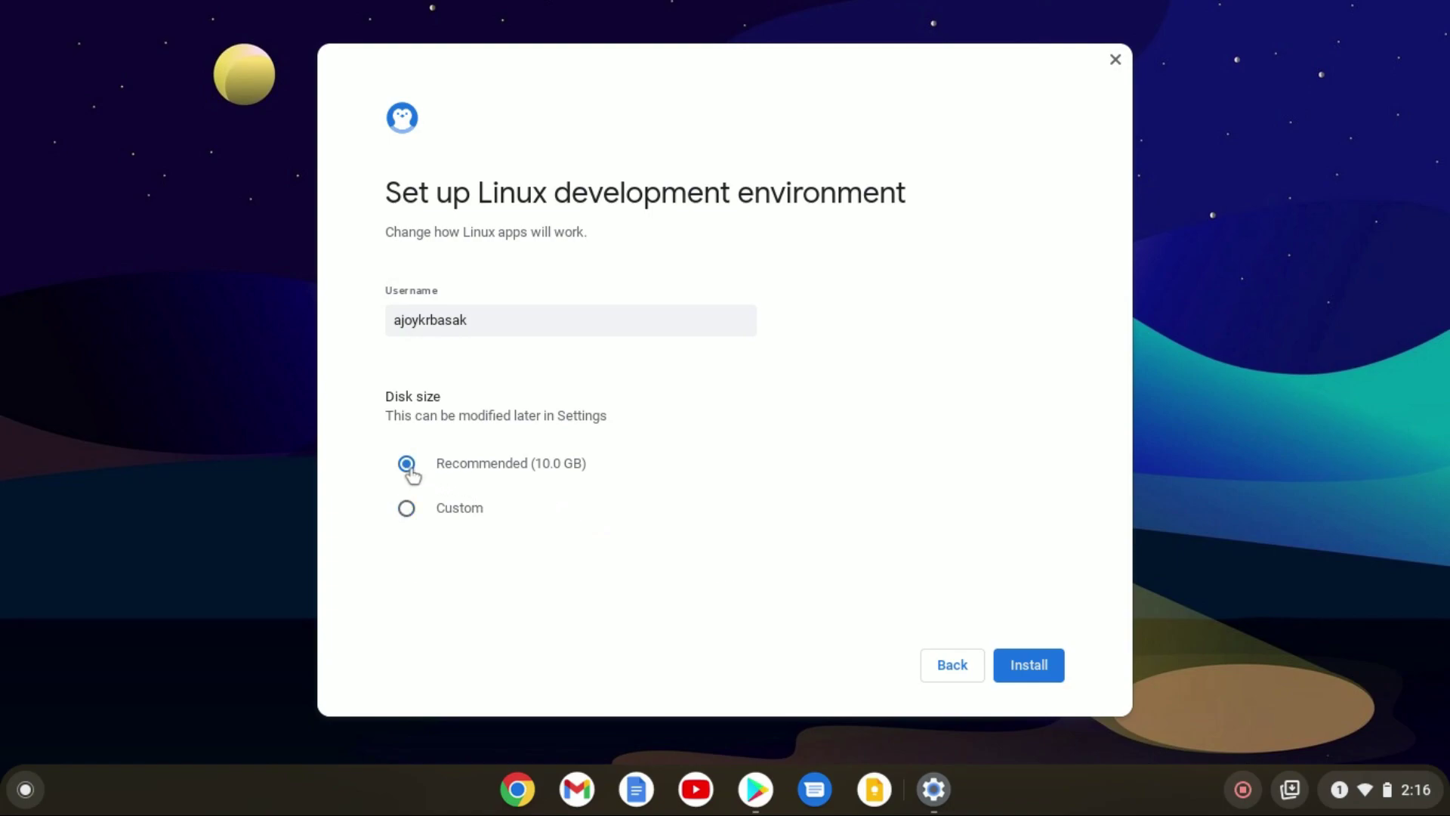
# Install Linux and minimize the Terminal window that opens afterwards.
pyautogui.click(1044, 666)
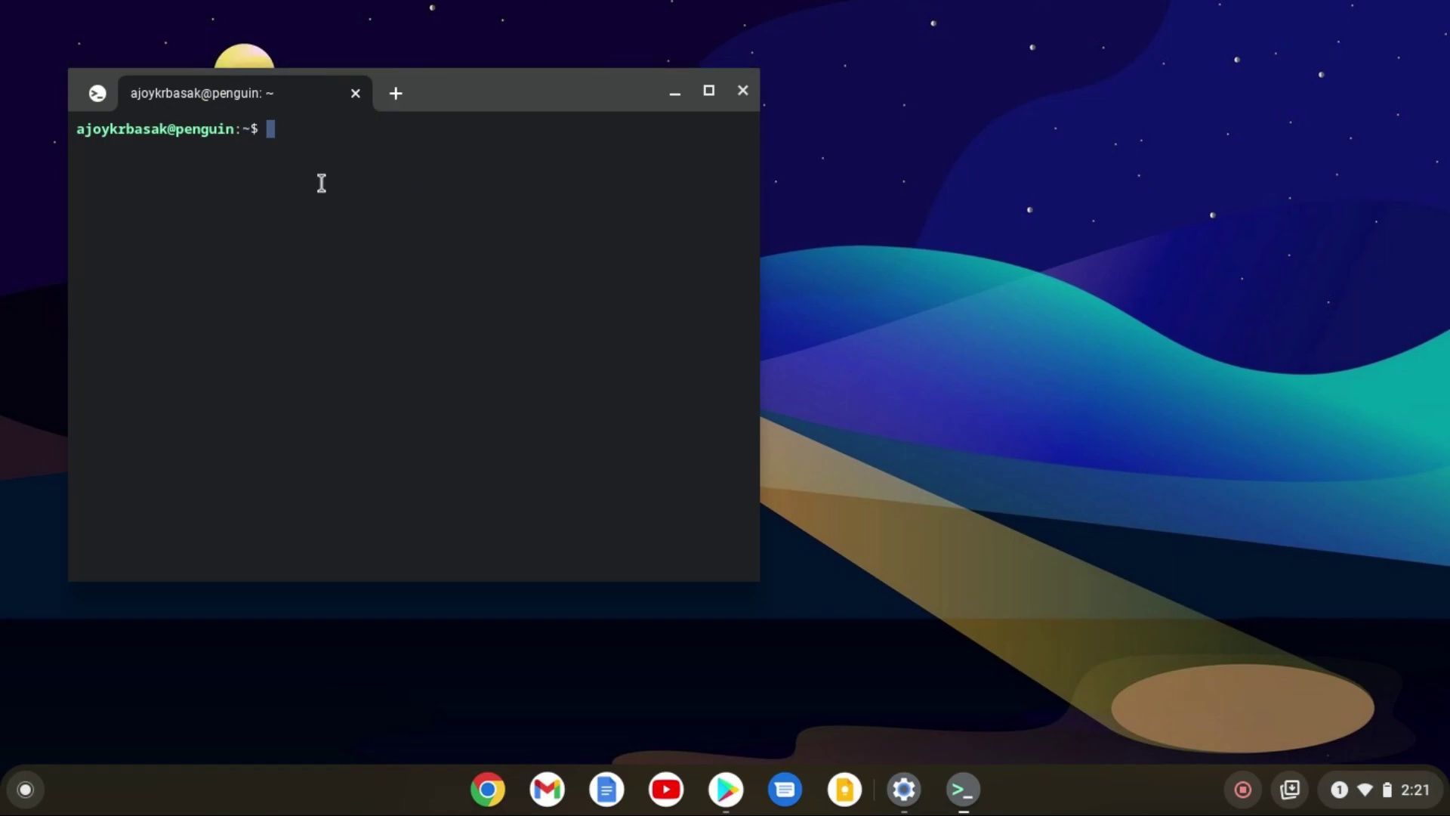
pyautogui.click(670, 106)
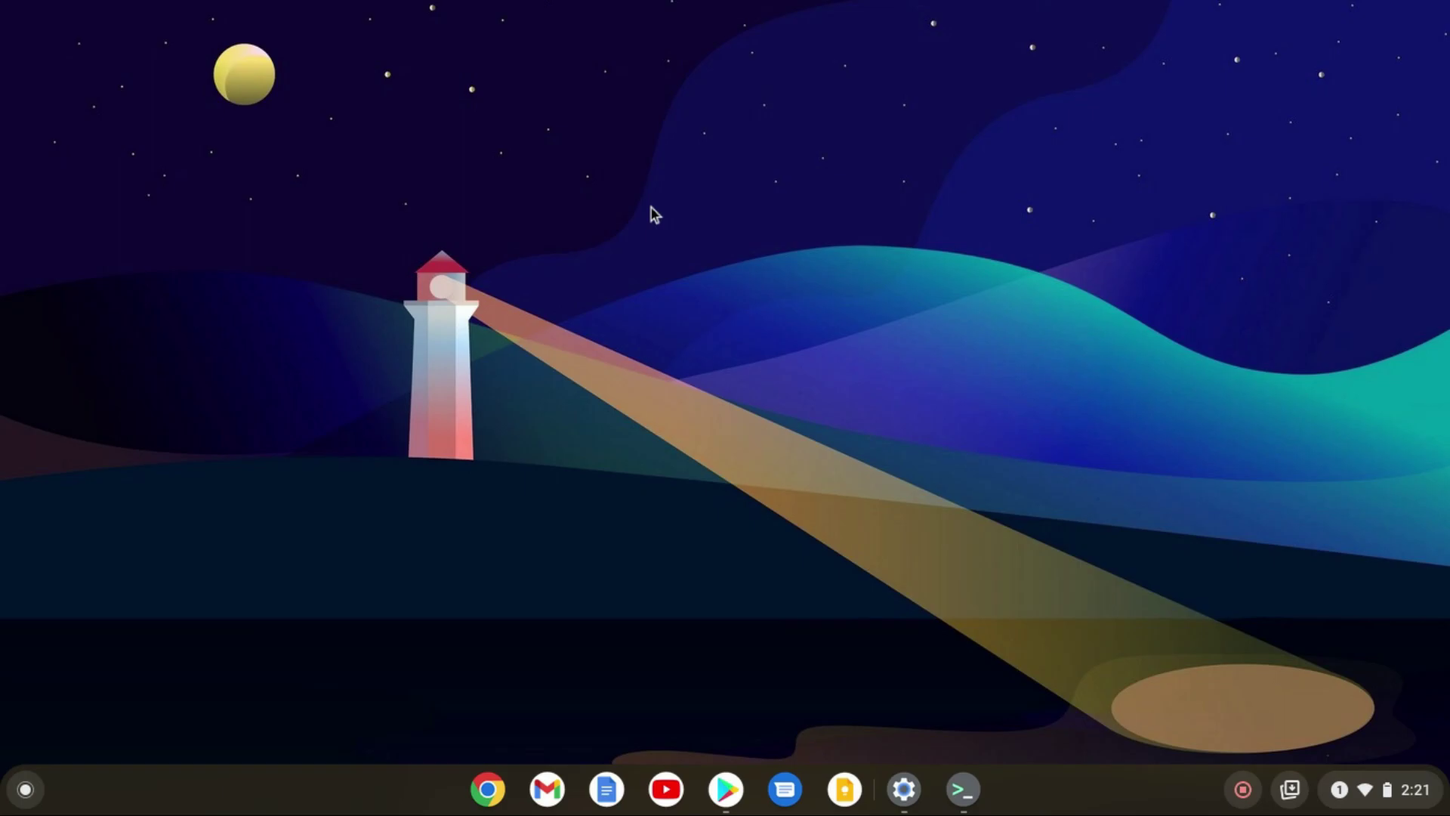
# Open the Linux development environment settings page, checking Develop Android apps along the way.
pyautogui.click(905, 790)
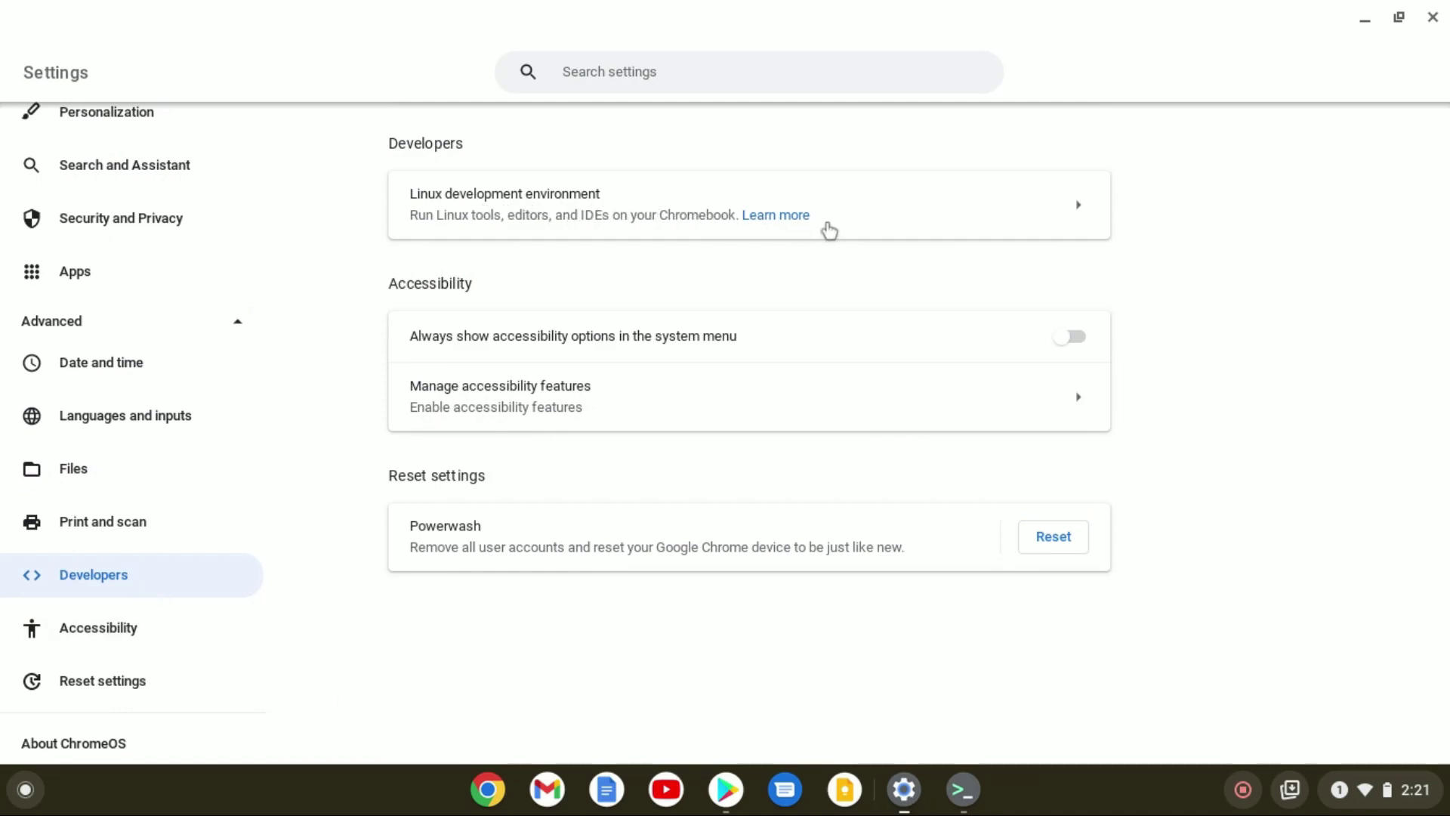
pyautogui.click(1080, 216)
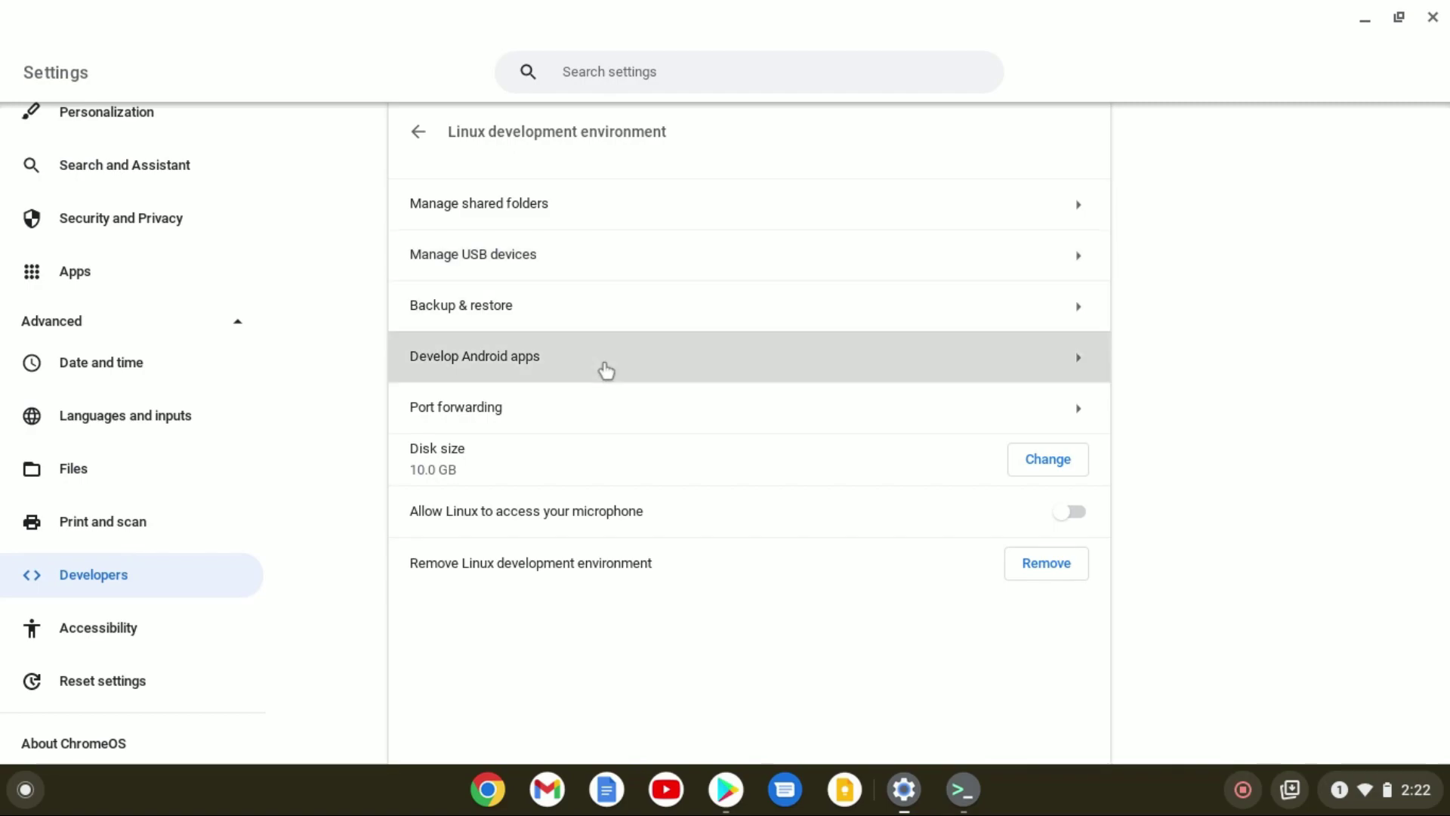
pyautogui.click(606, 370)
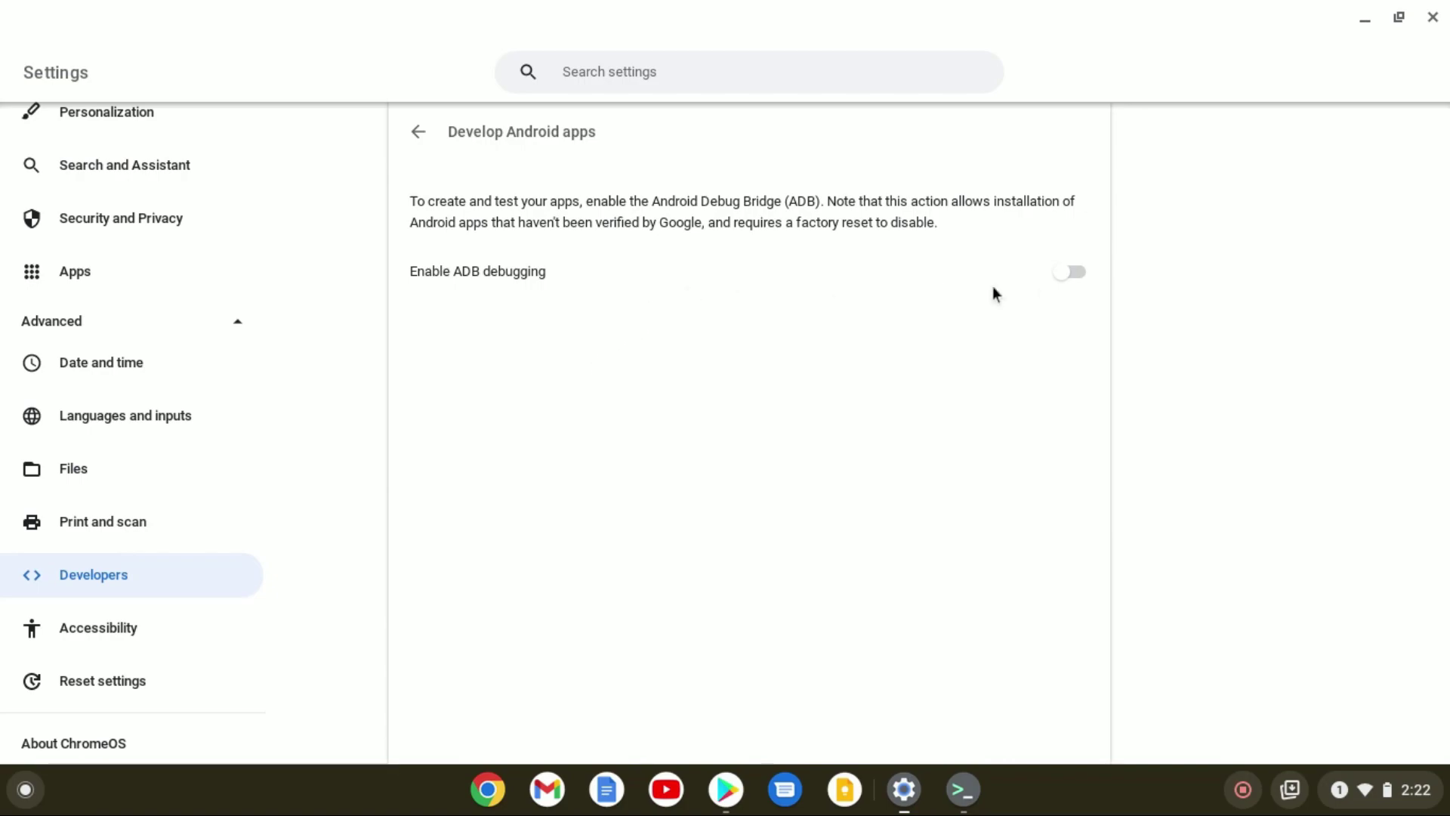
pyautogui.click(429, 143)
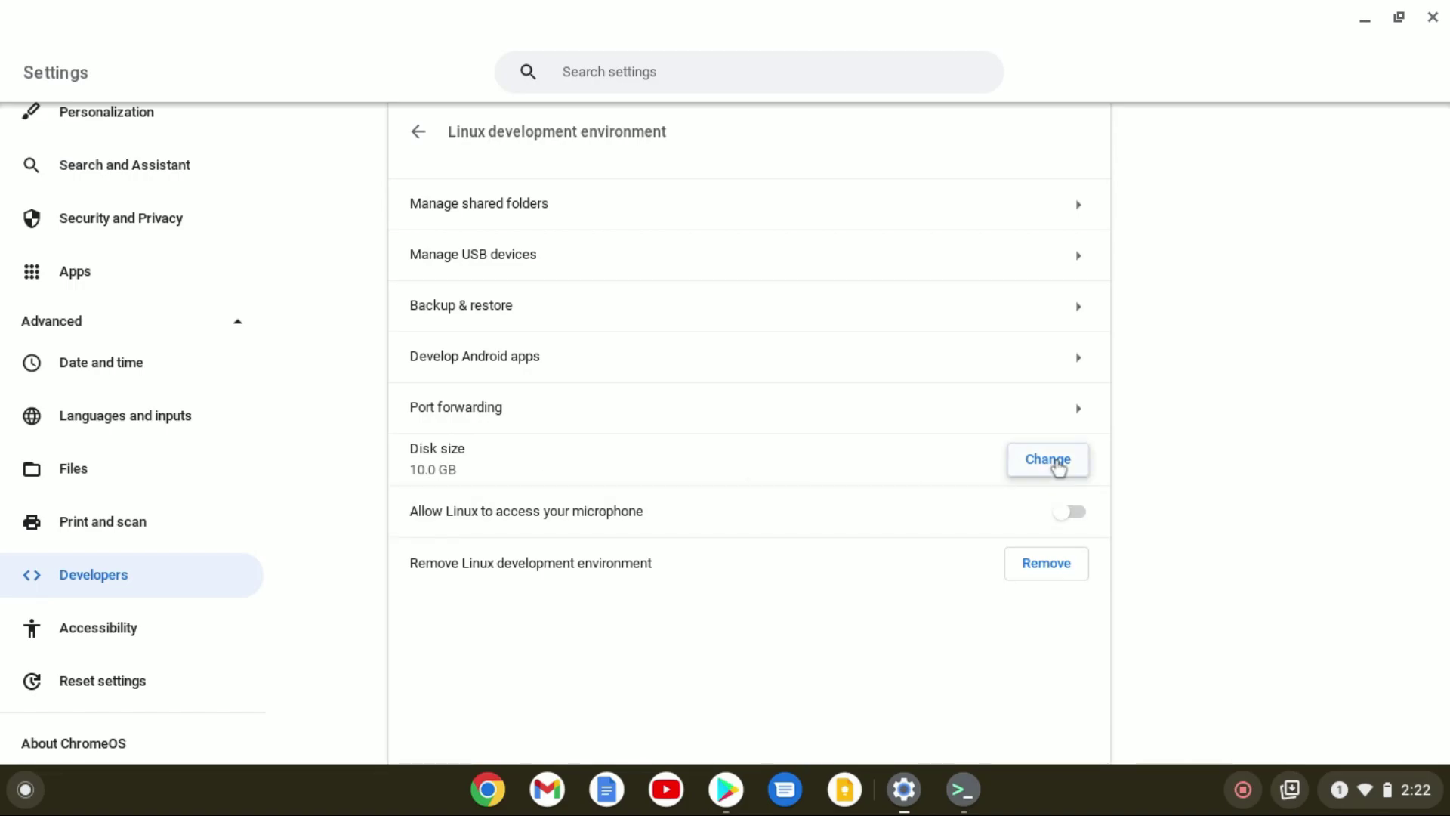
pyautogui.click(1057, 468)
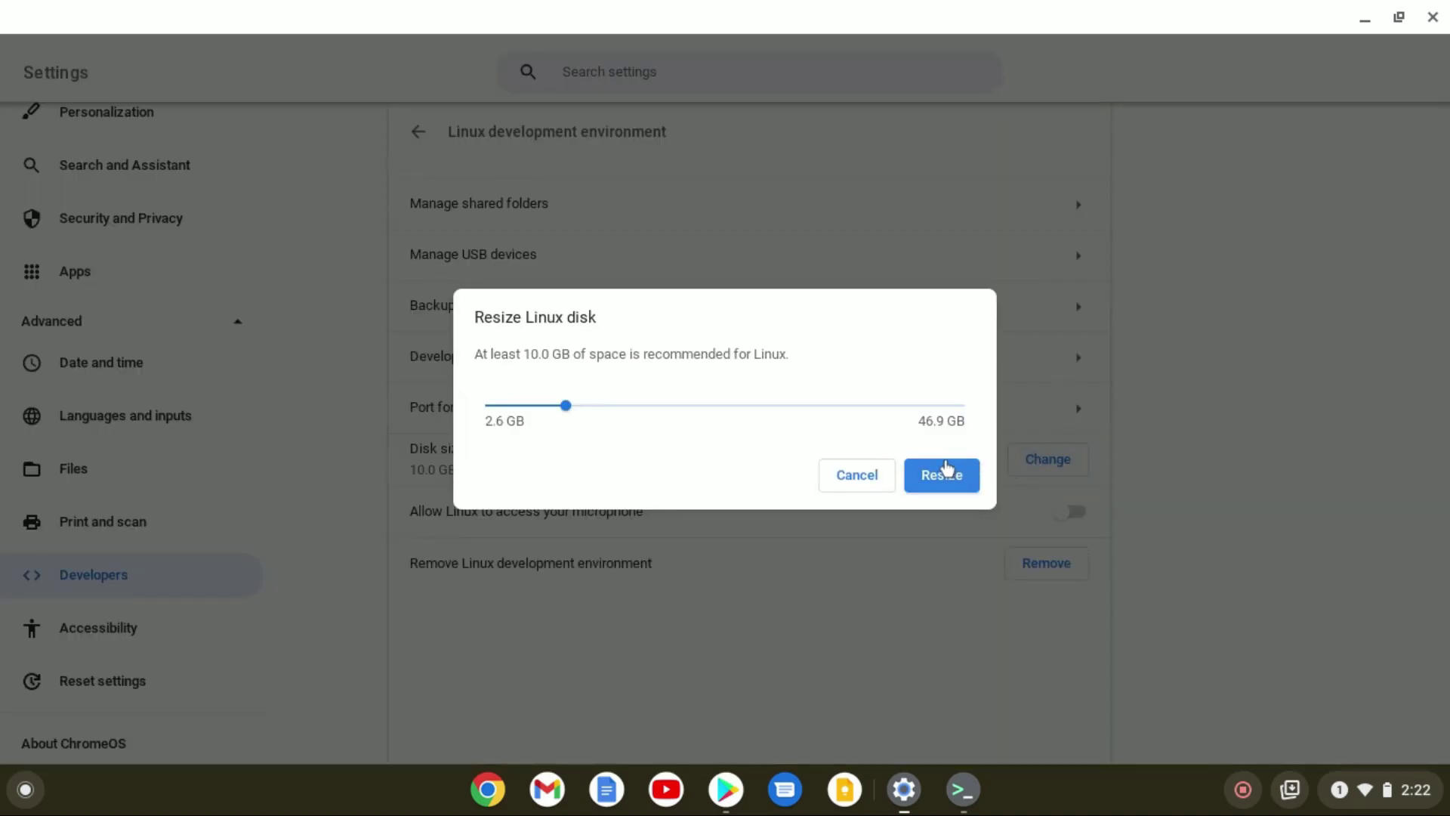
pyautogui.click(866, 485)
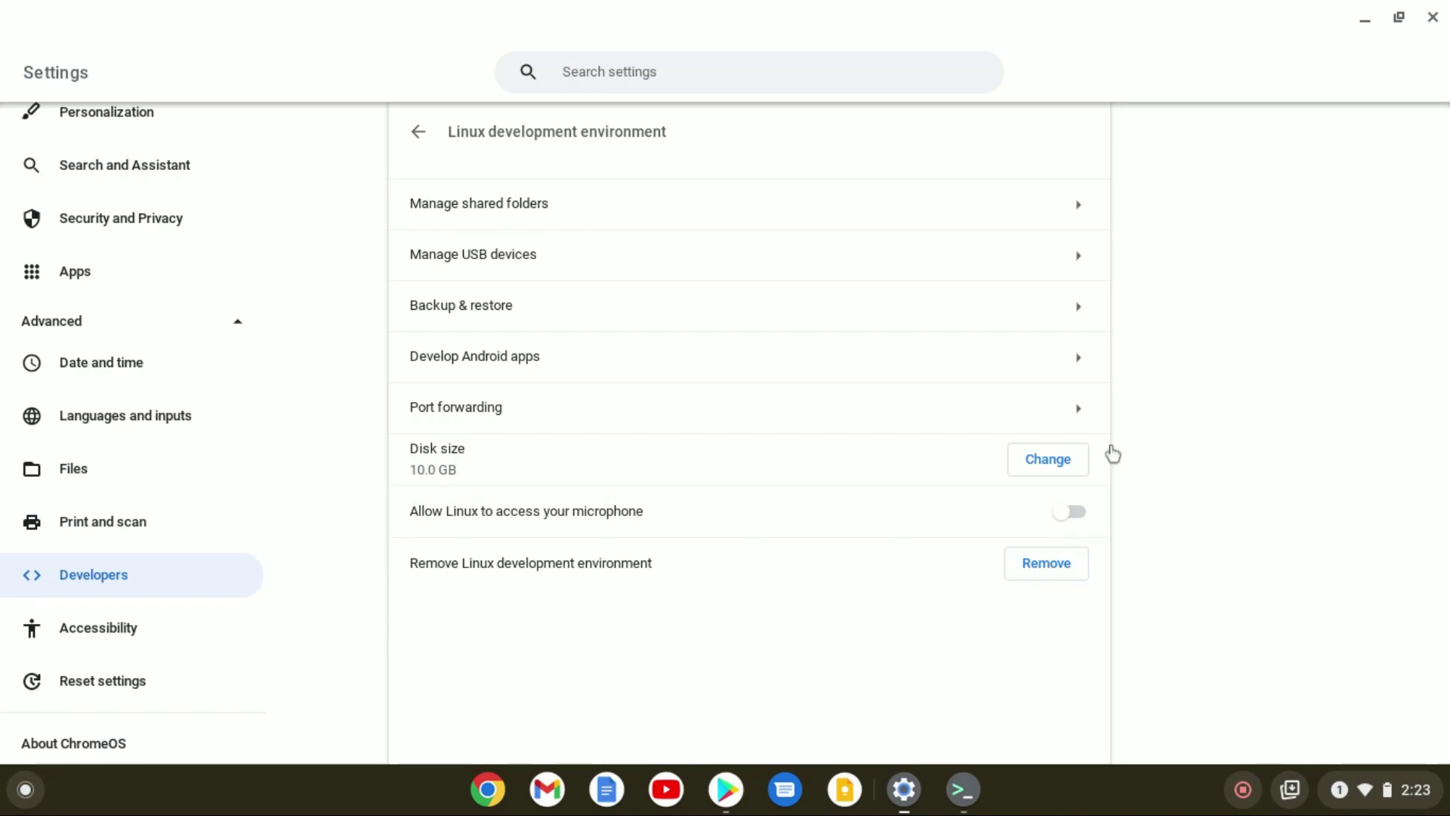
# Launch Terminal from the Linux apps folder on the launcher's second page.
pyautogui.click(1367, 19)
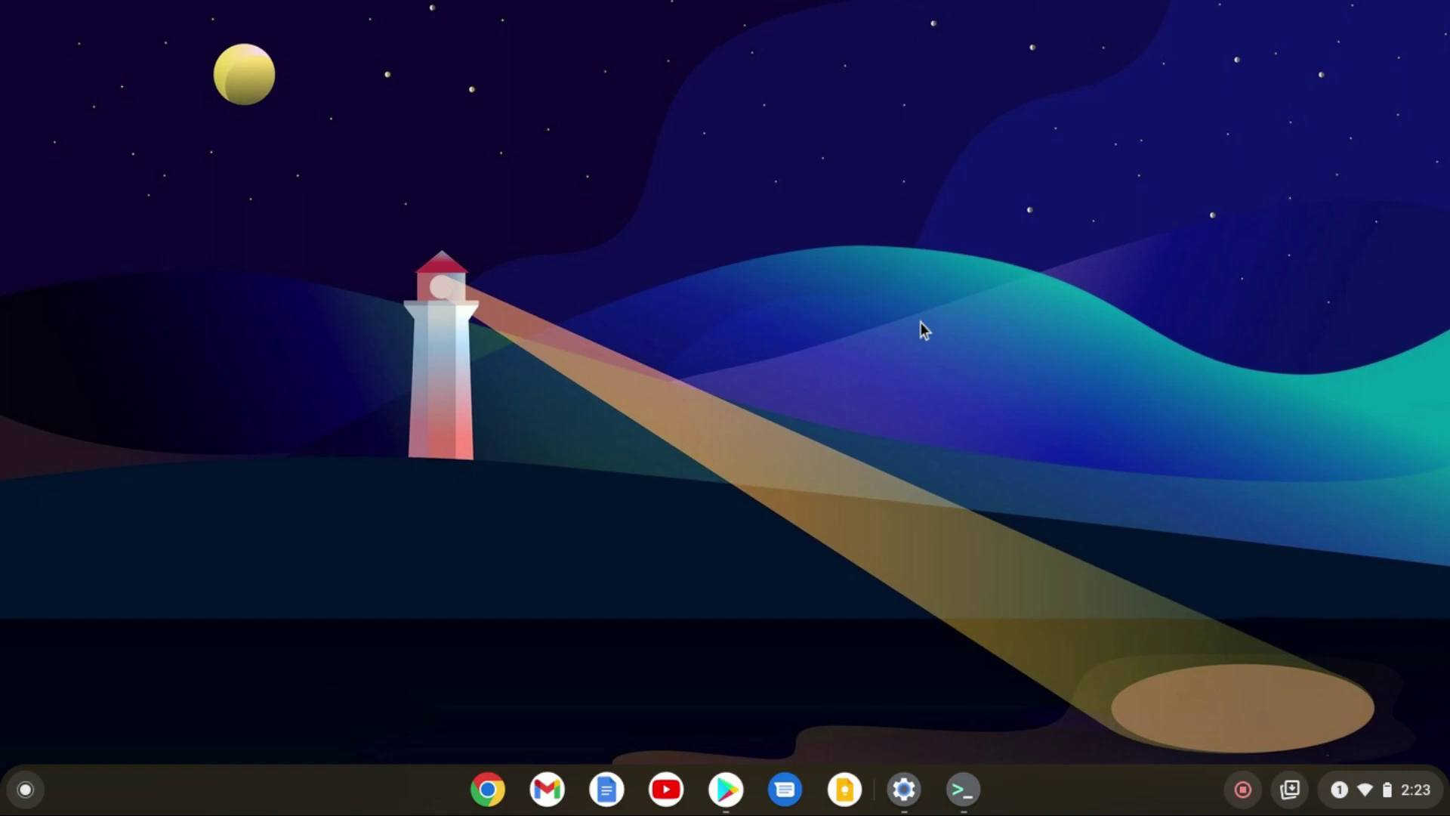
pyautogui.click(25, 795)
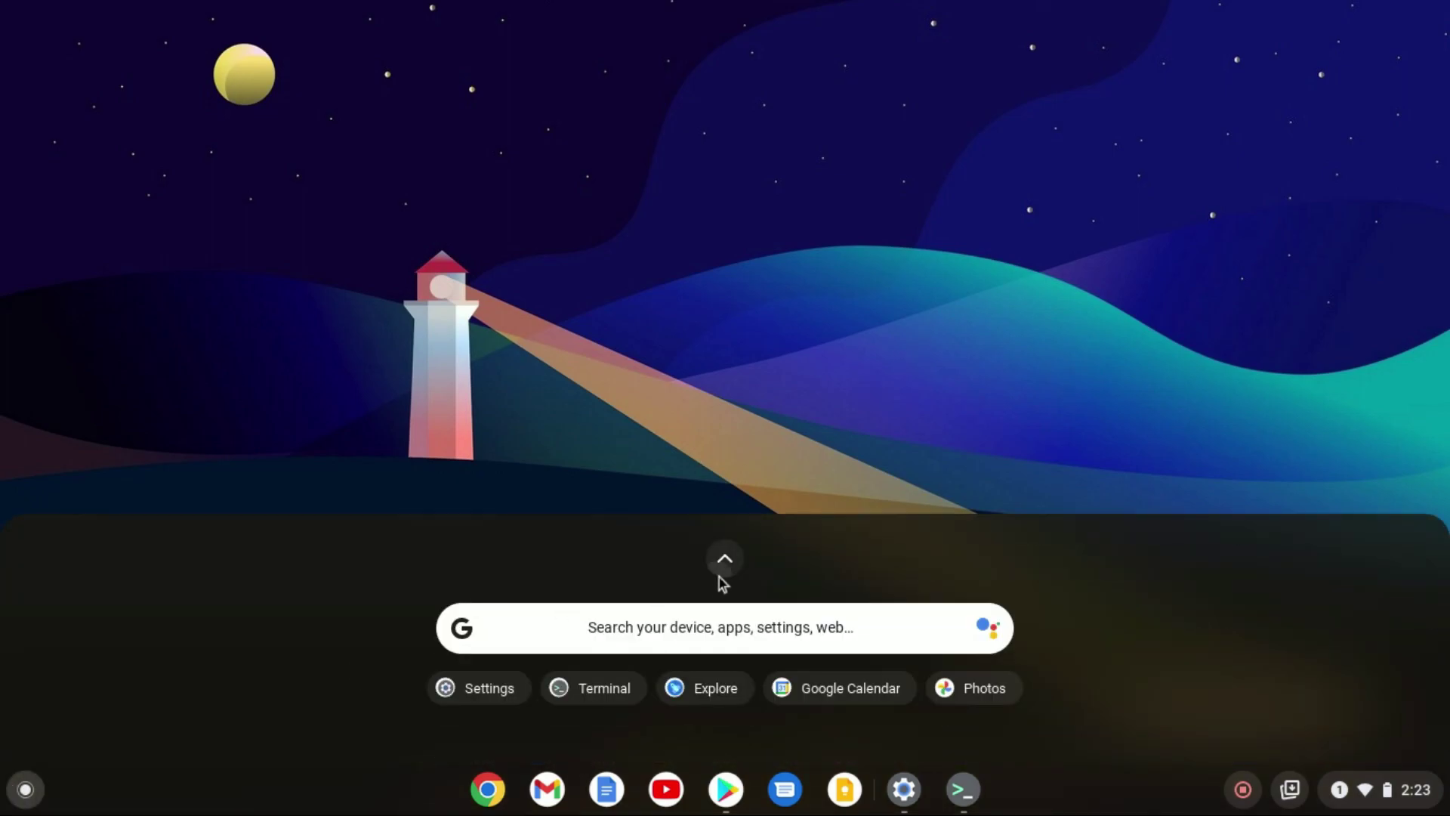
pyautogui.click(722, 563)
pyautogui.scroll(-2, 825, 397)
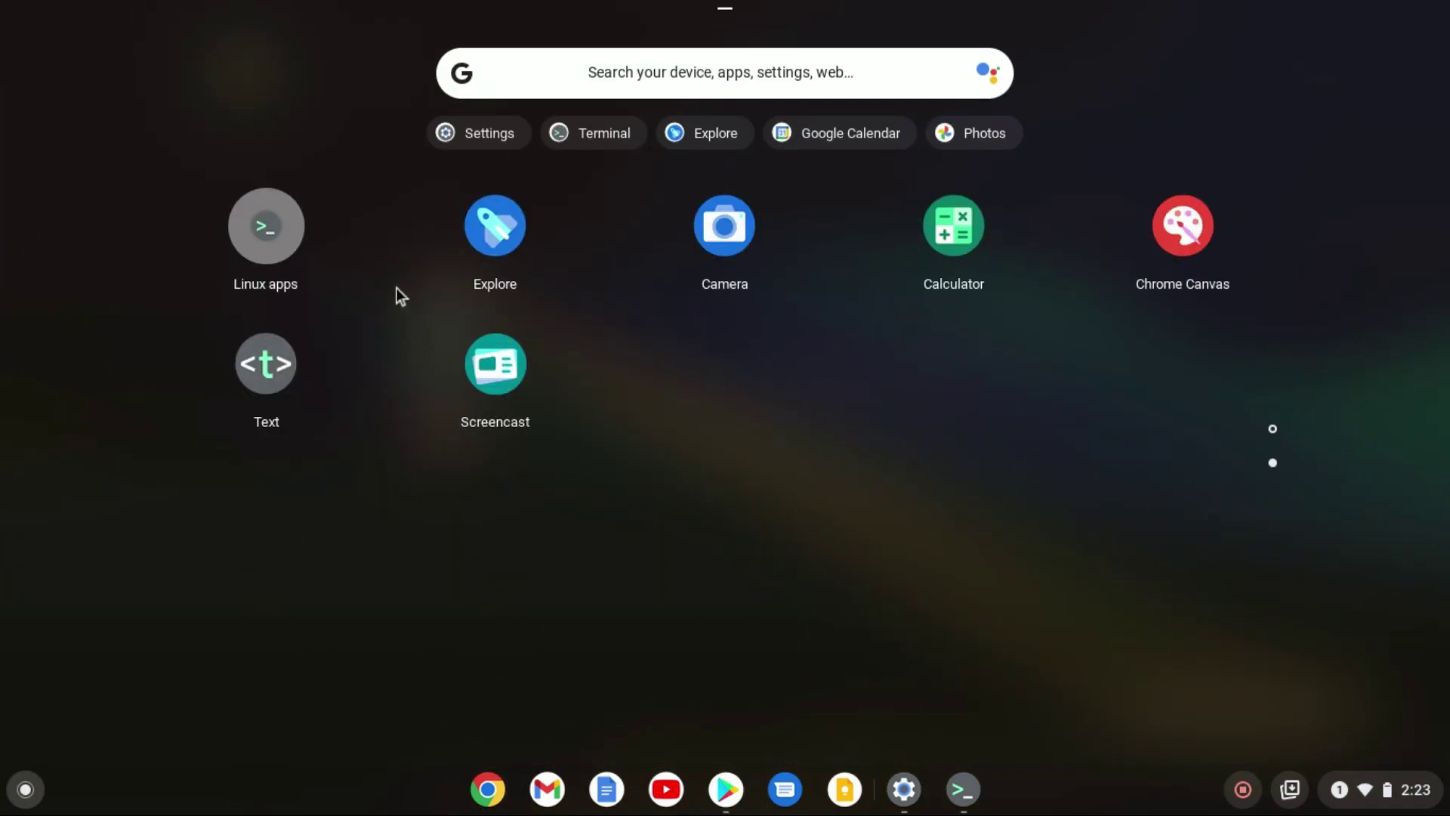
pyautogui.click(284, 265)
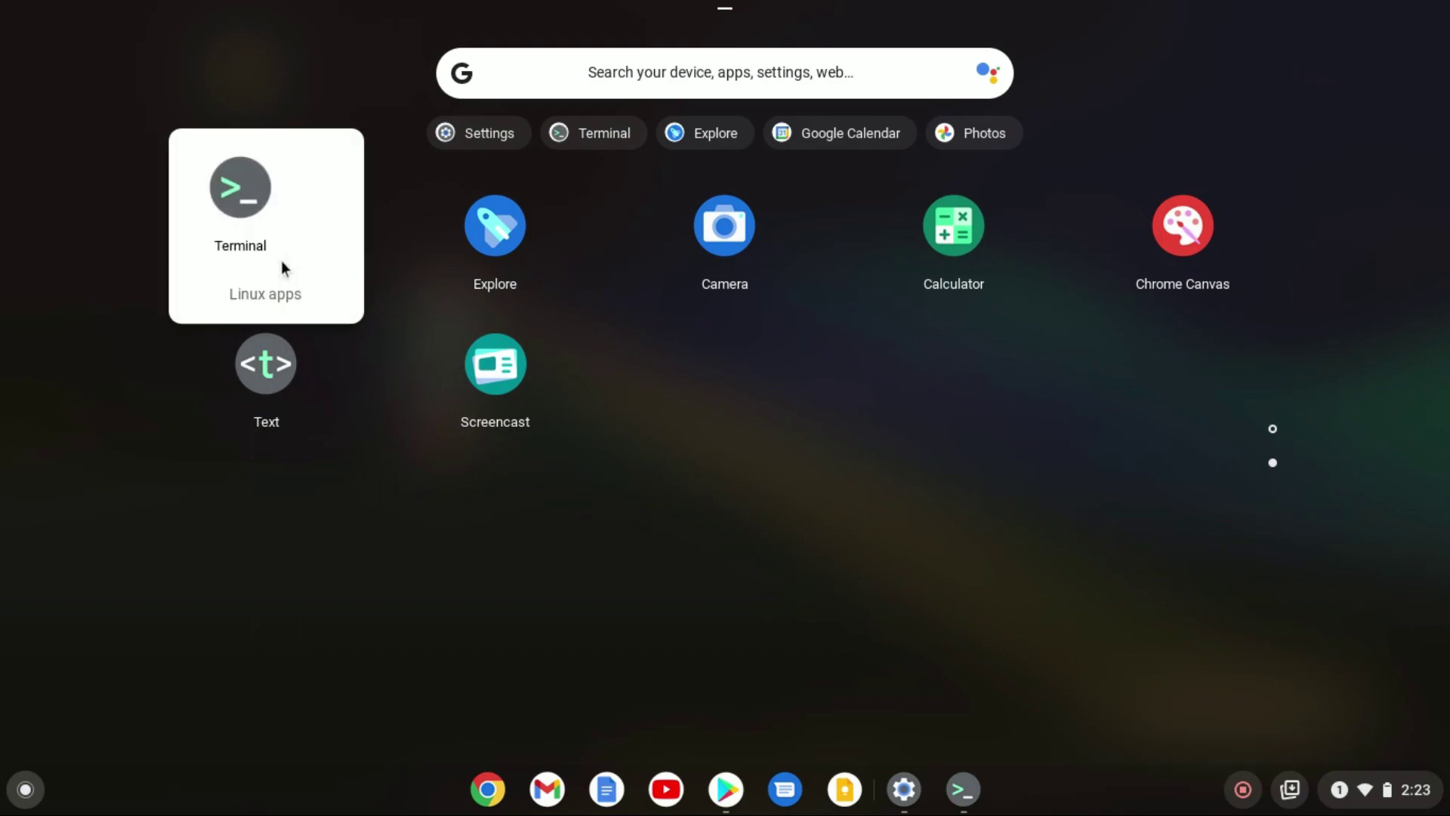
pyautogui.click(239, 208)
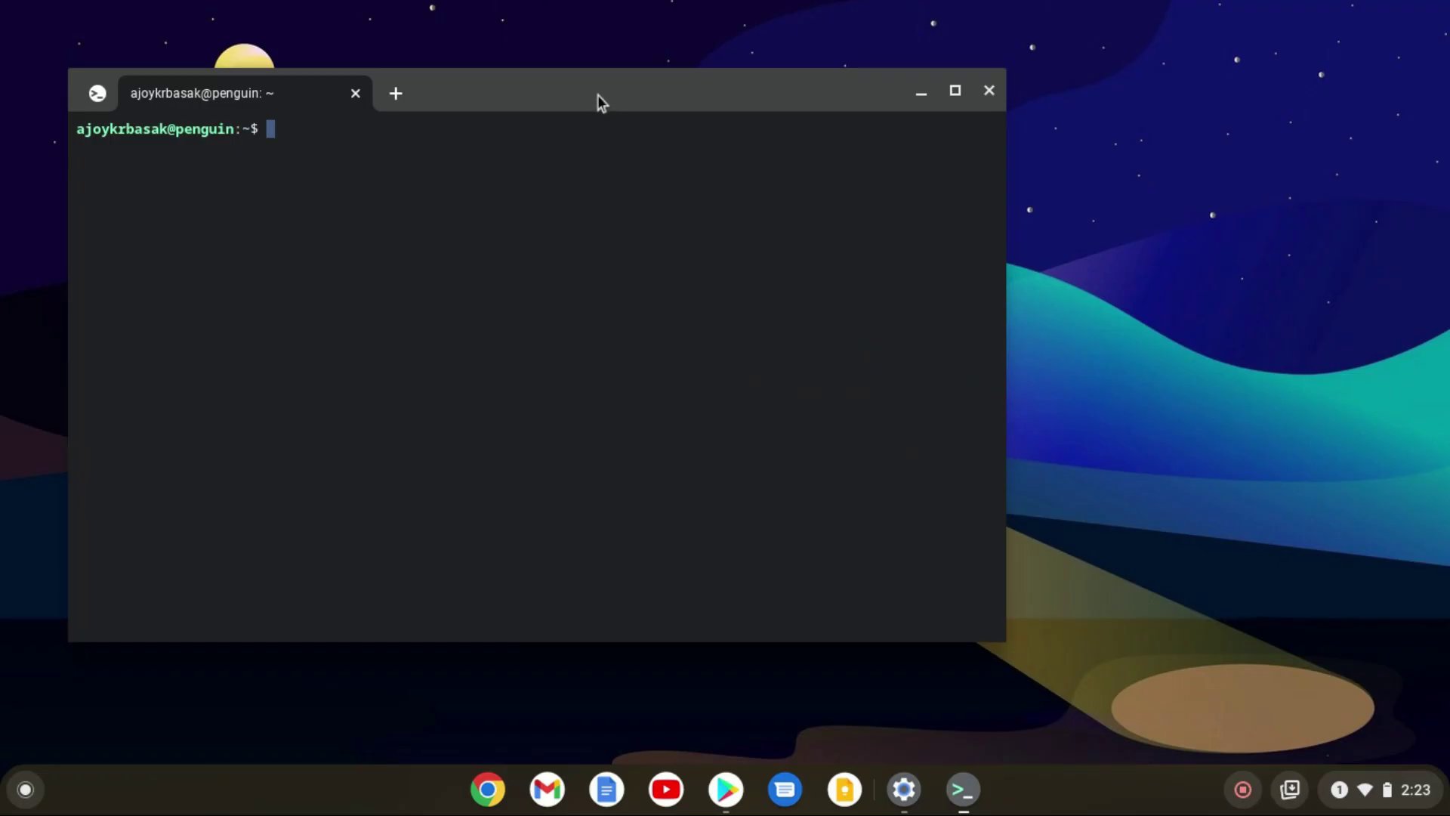
# Move the Terminal window toward the centre and open Terminal Settings from its home page.
pyautogui.moveTo(598, 97); pyautogui.dragTo(784, 114)
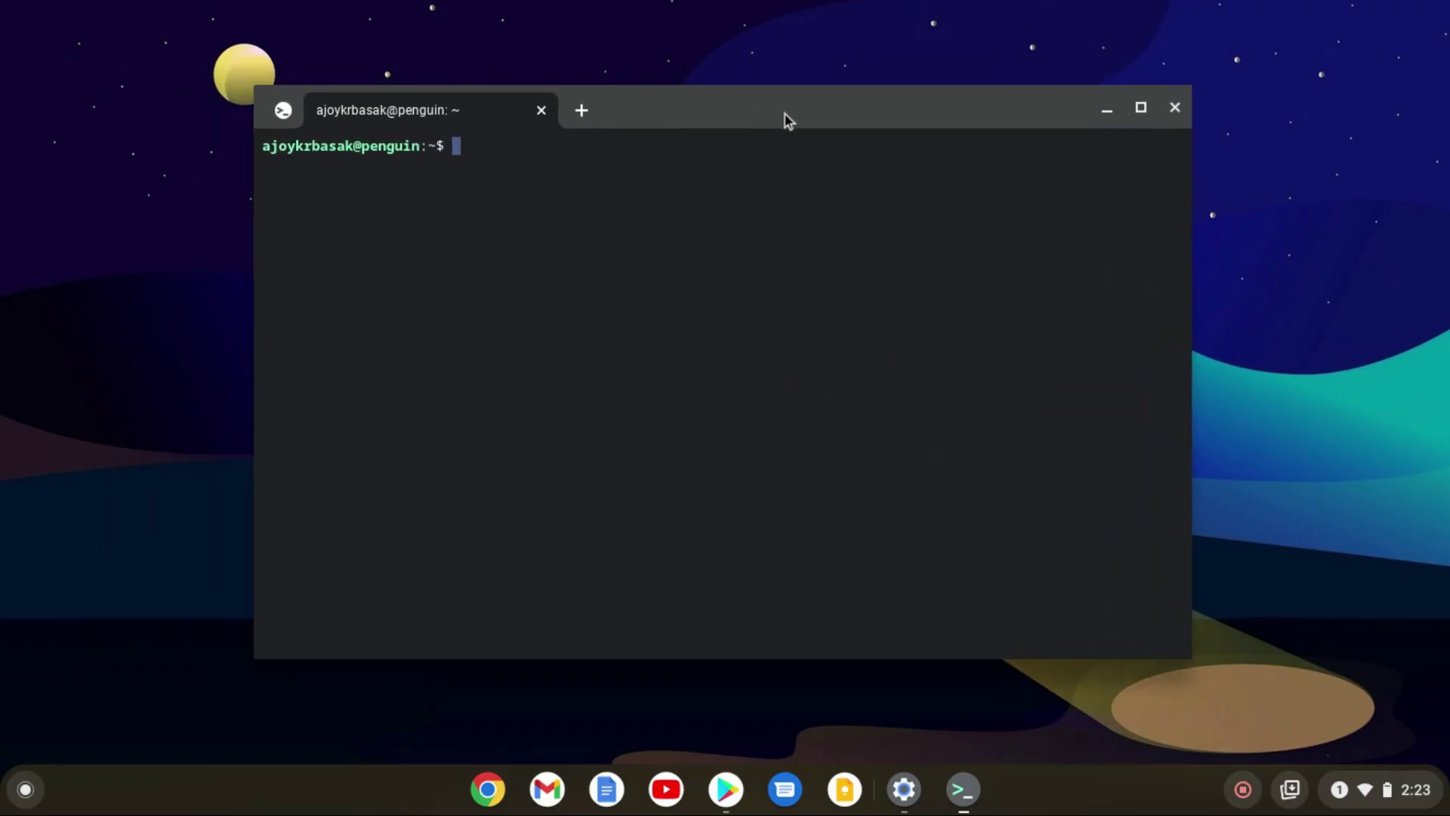
pyautogui.click(281, 112)
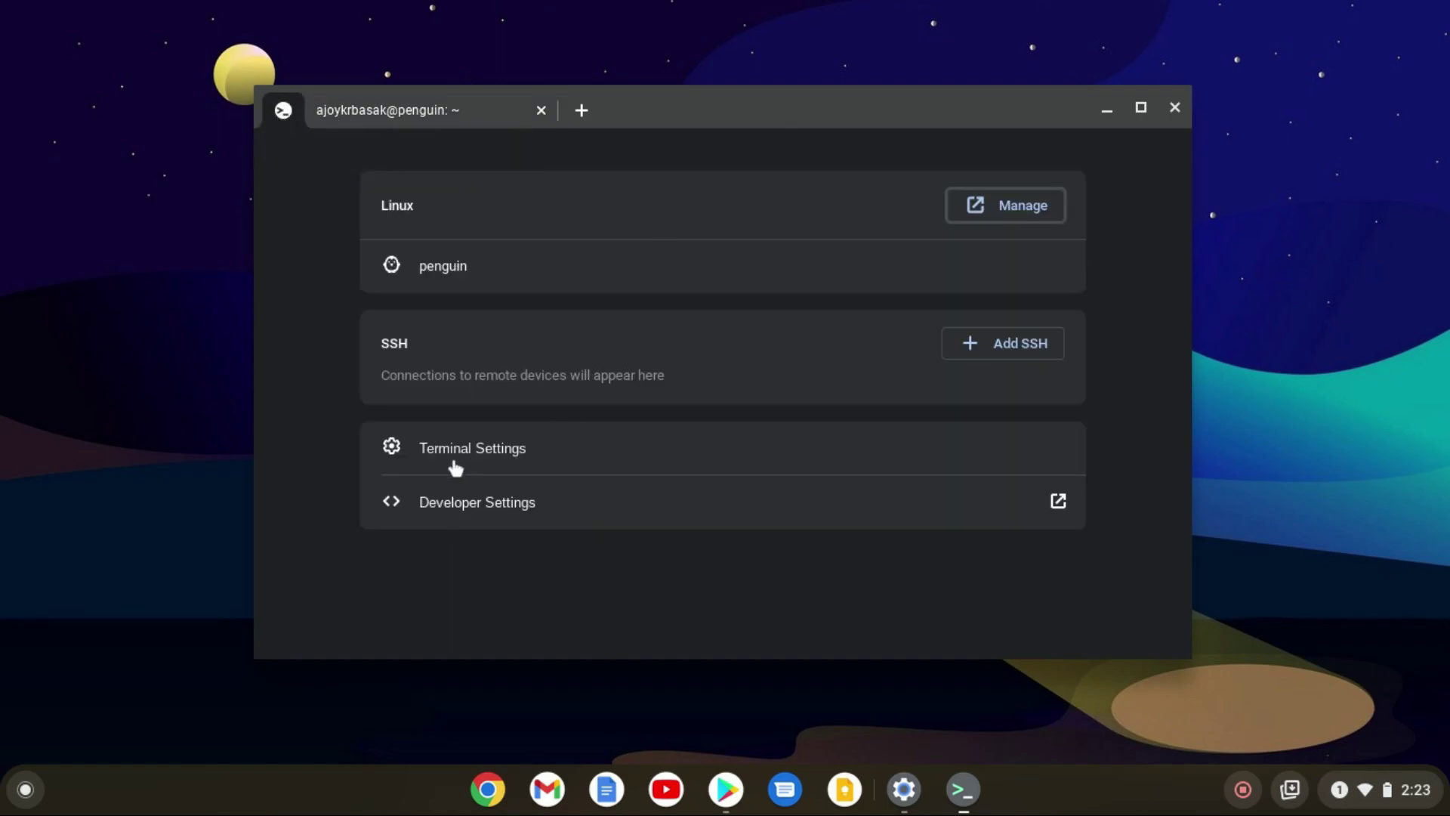
pyautogui.click(495, 465)
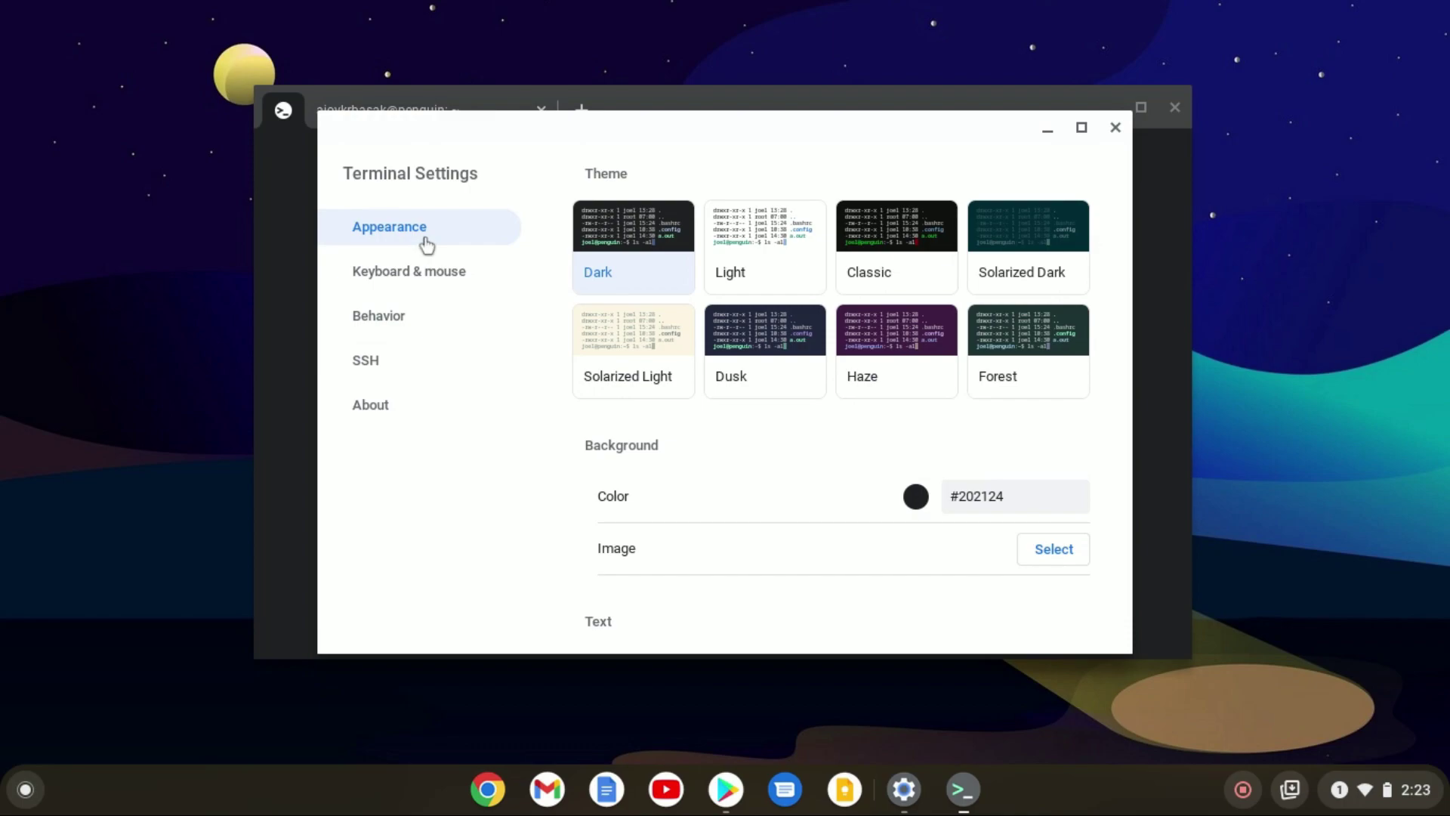
# Try the Solarized Dark, Forest and Haze themes, then settle on Classic.
pyautogui.click(878, 241)
pyautogui.click(1026, 253)
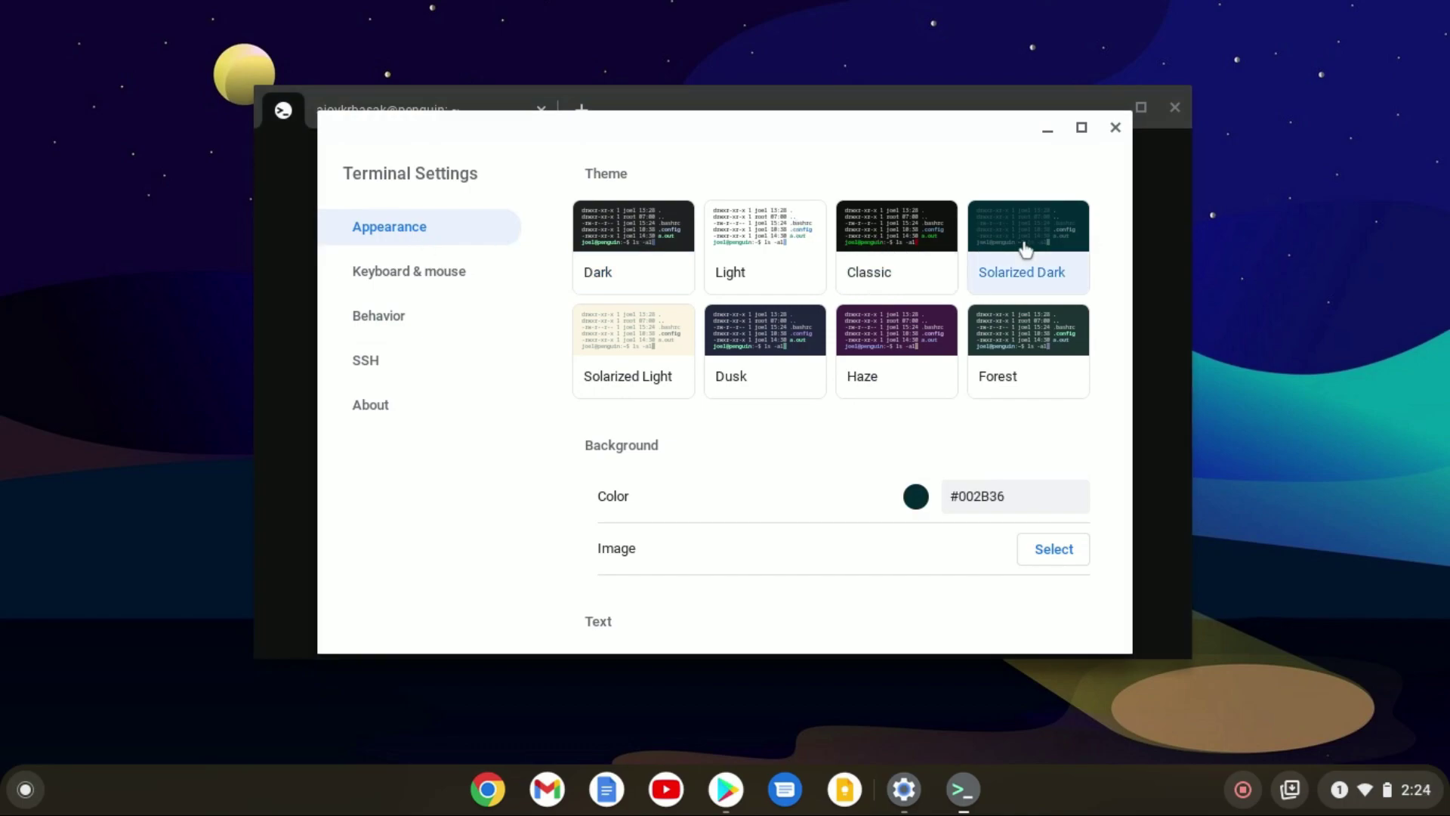
pyautogui.click(1010, 342)
pyautogui.click(912, 342)
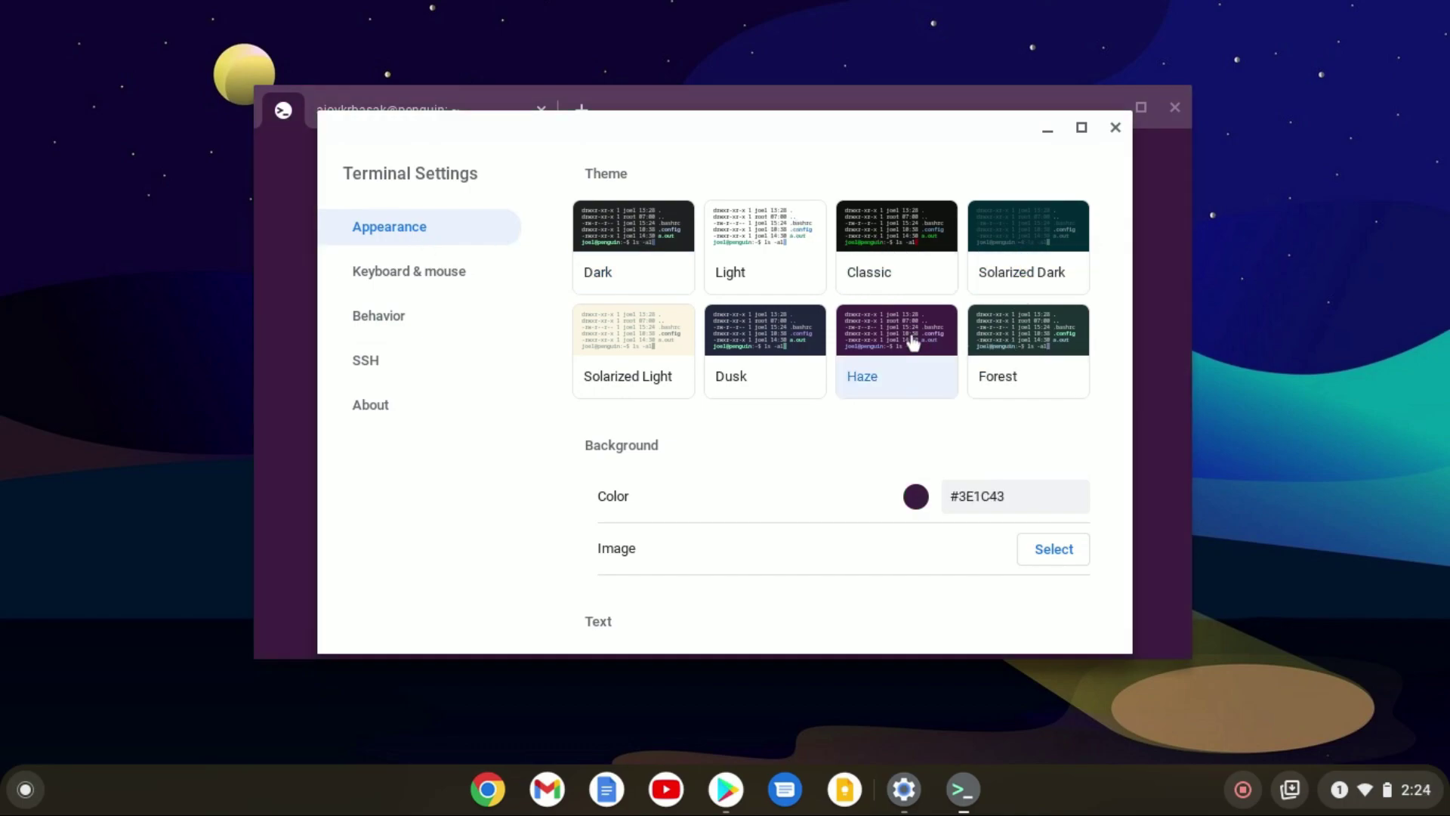
pyautogui.click(881, 229)
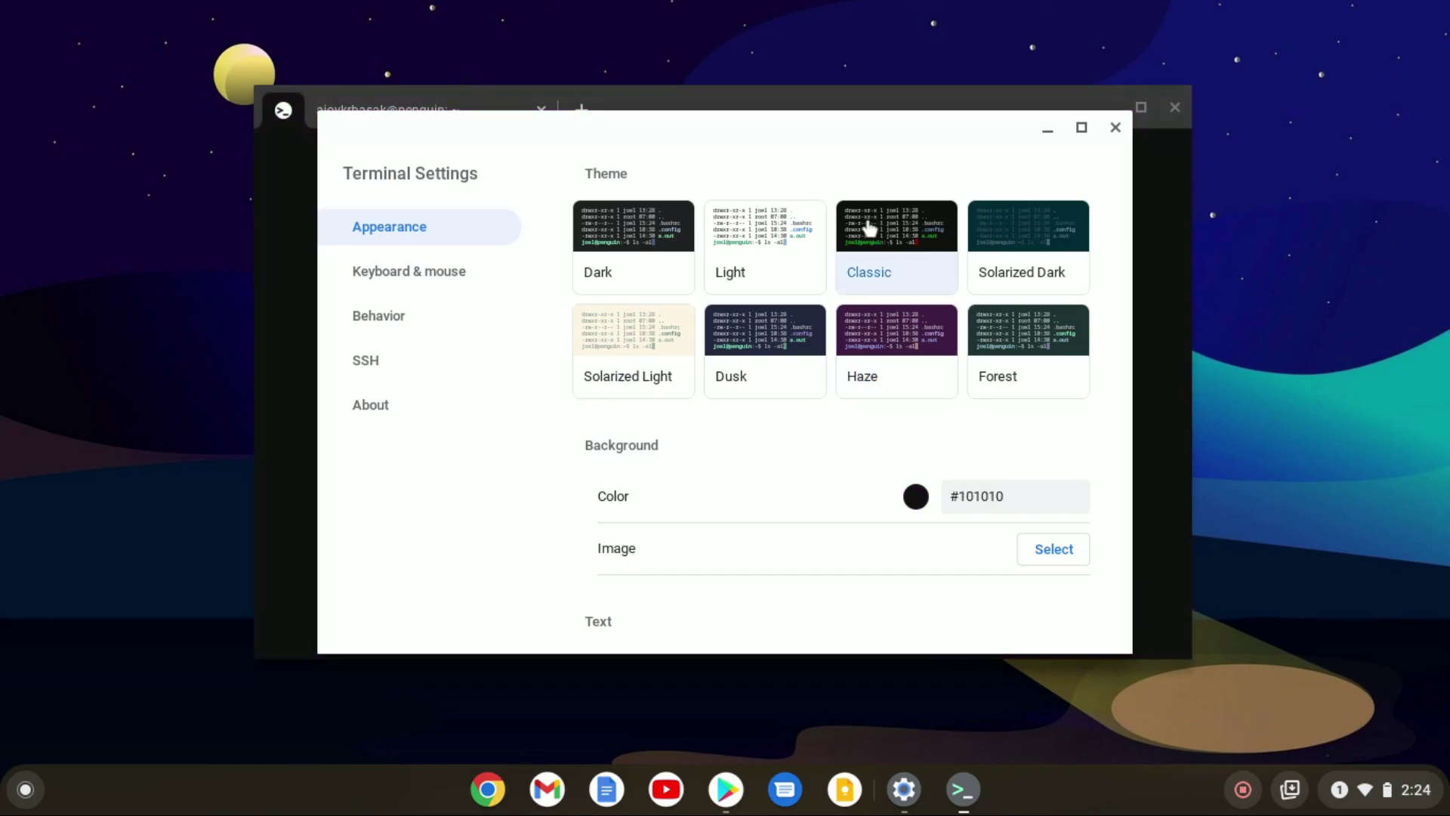
# Browse the Keyboard & mouse, Behavior and About pages, then close Terminal Settings.
pyautogui.click(458, 286)
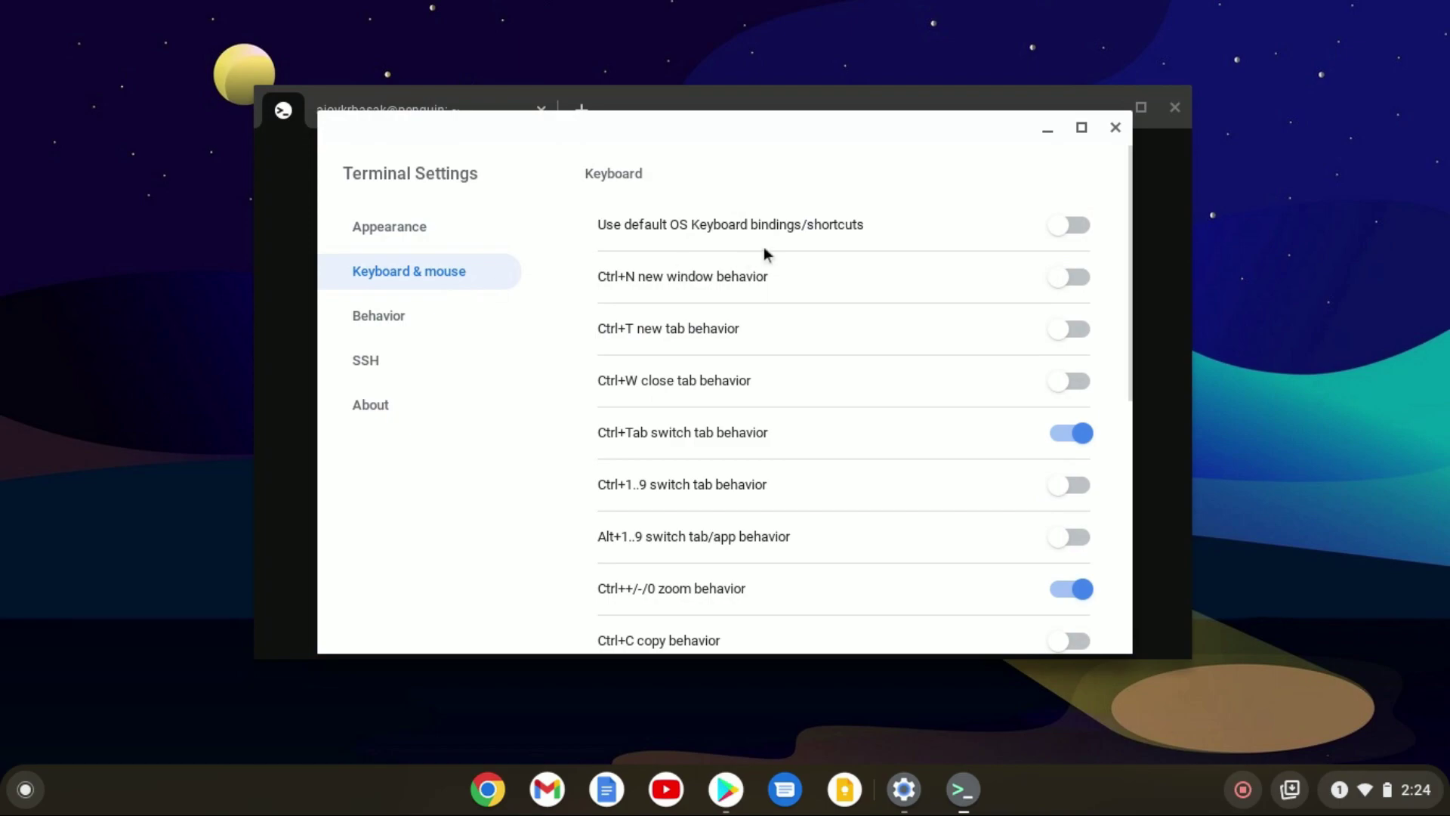
pyautogui.scroll(-1, 746, 390)
pyautogui.click(463, 334)
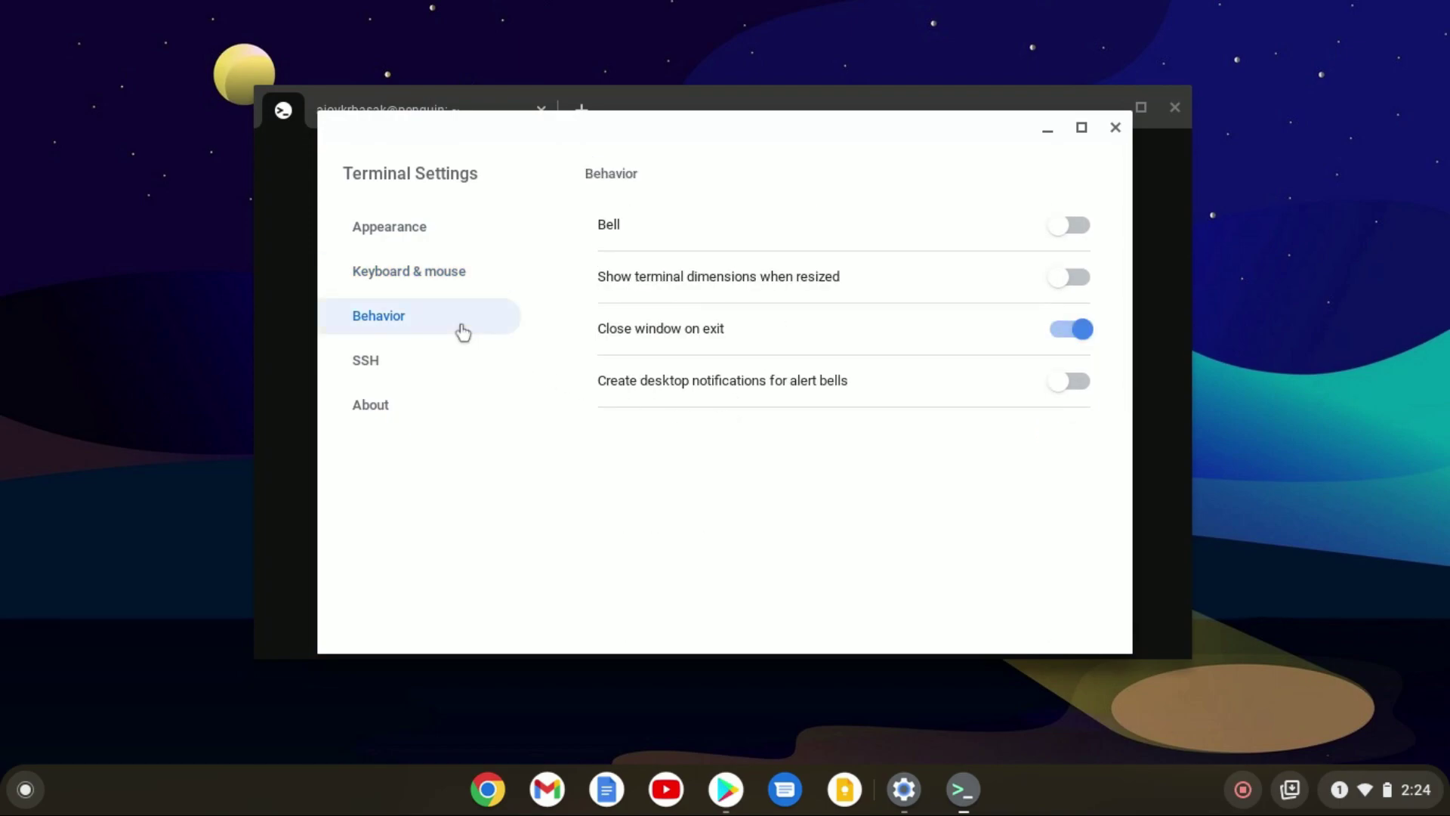
pyautogui.click(430, 420)
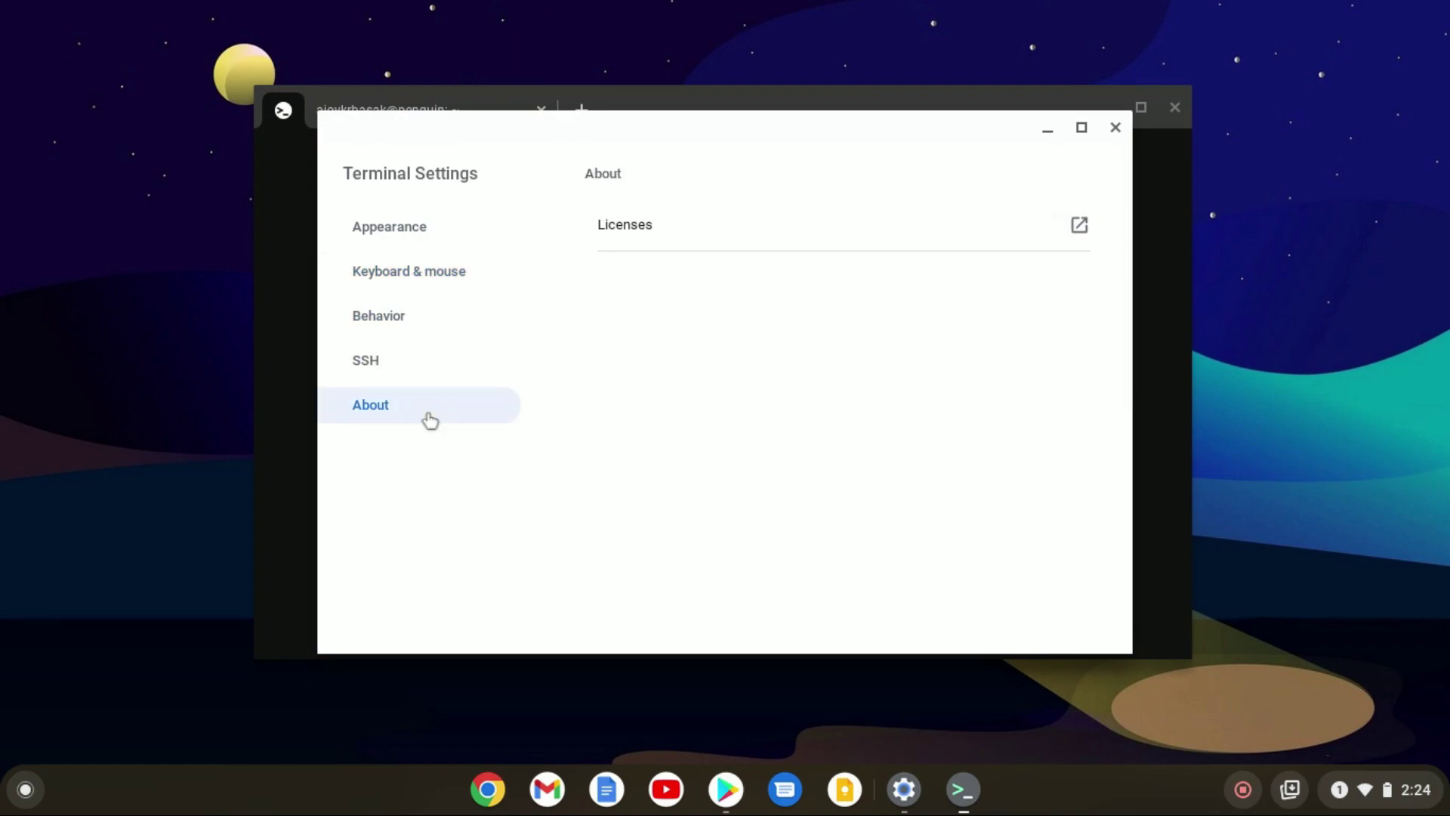
pyautogui.hotkey('ctrl', 'w')
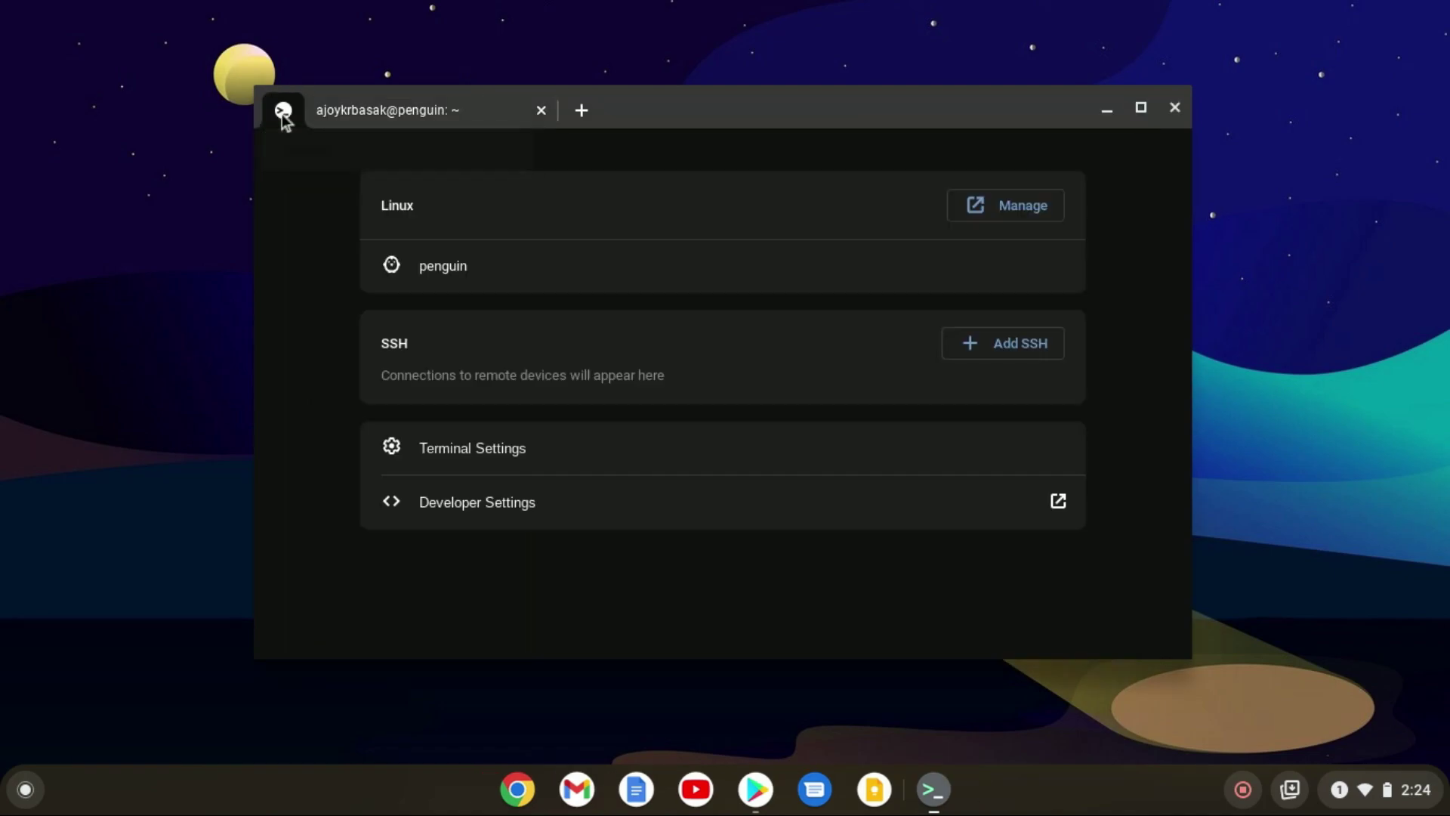
# Open the penguin shell, then bring up the Play Store's Firefox listing.
pyautogui.click(353, 120)
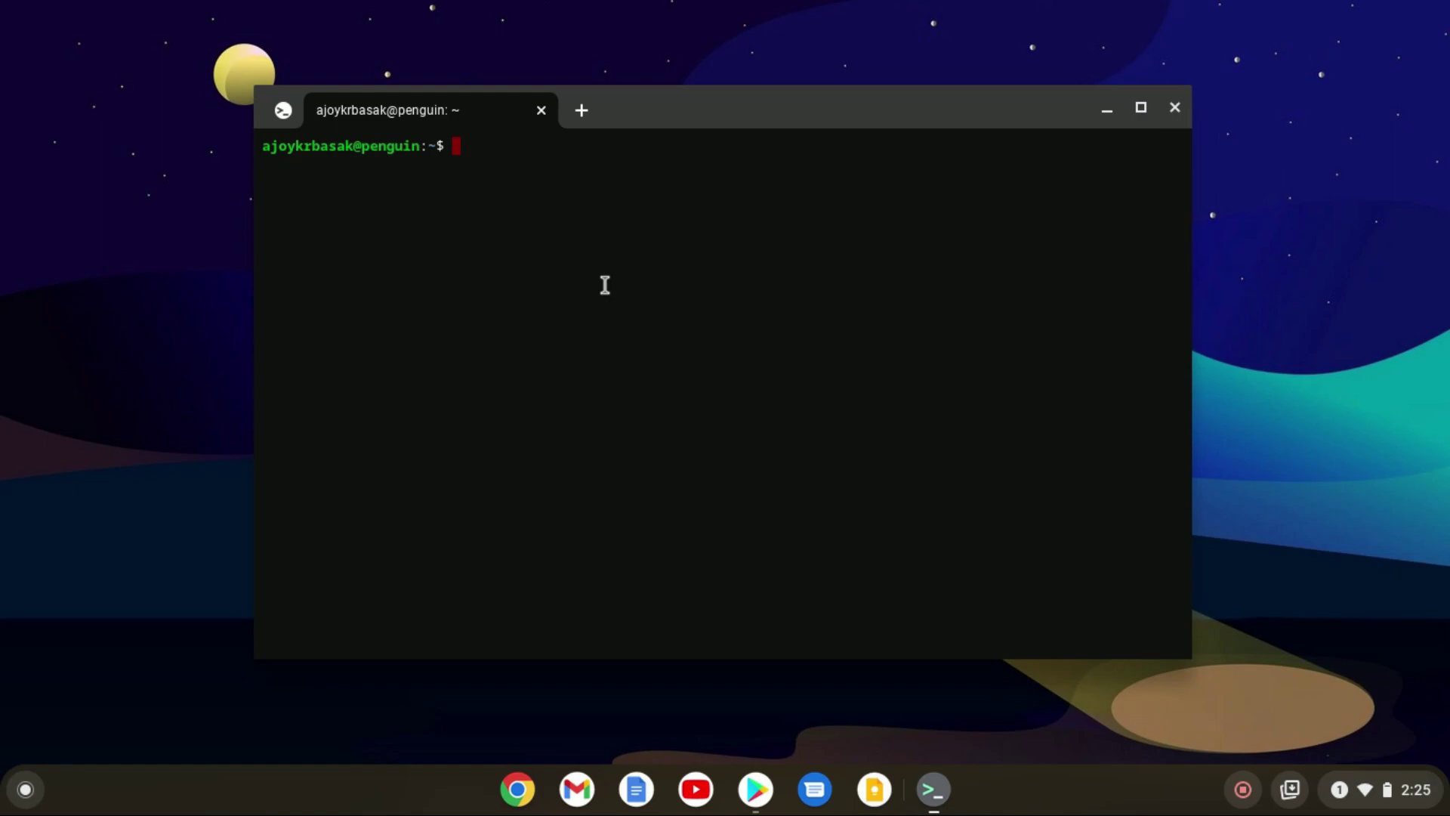
pyautogui.click(755, 790)
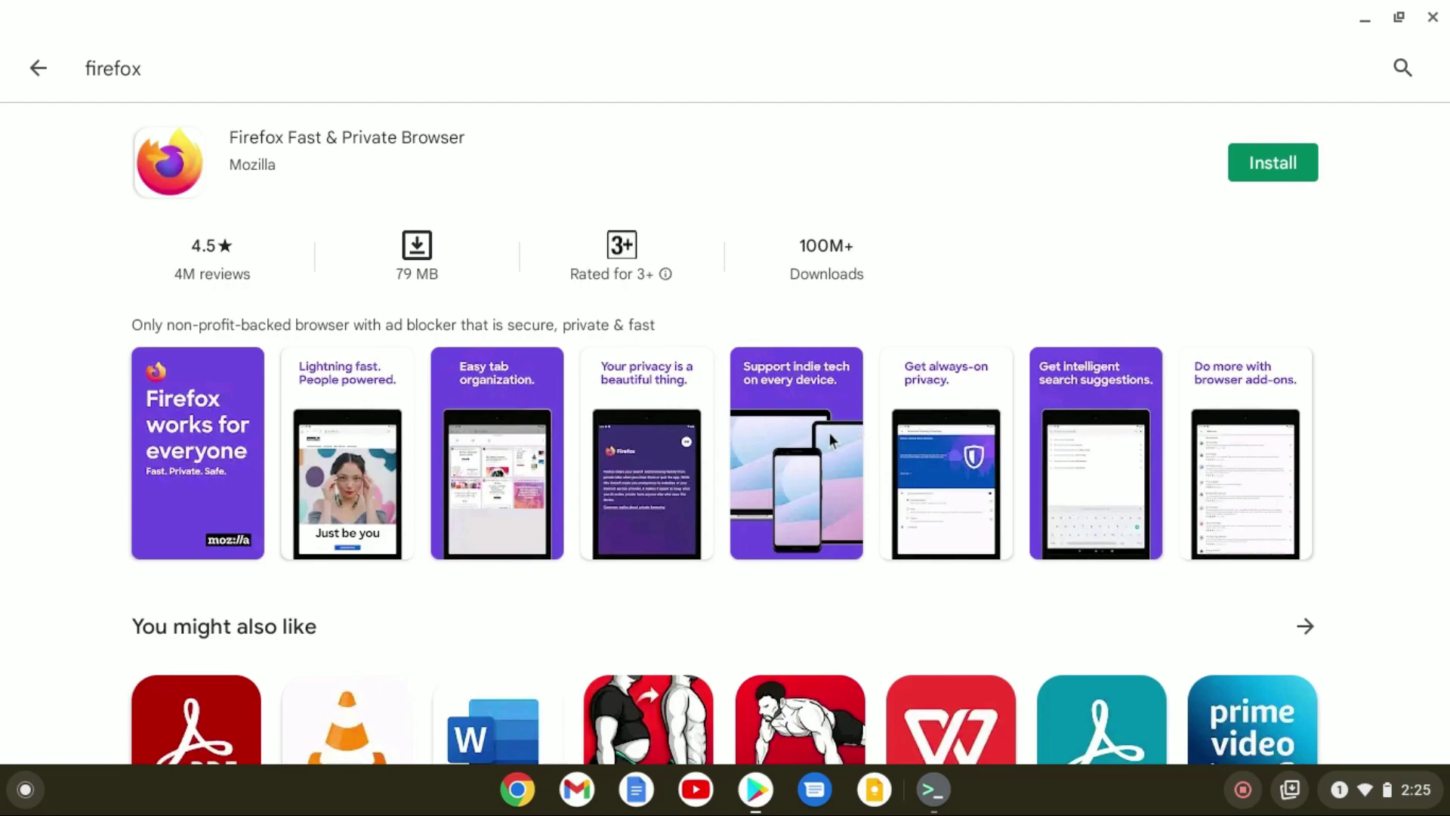
# Minimize the Play Store so the Terminal shell is back in front.
pyautogui.click(1364, 18)
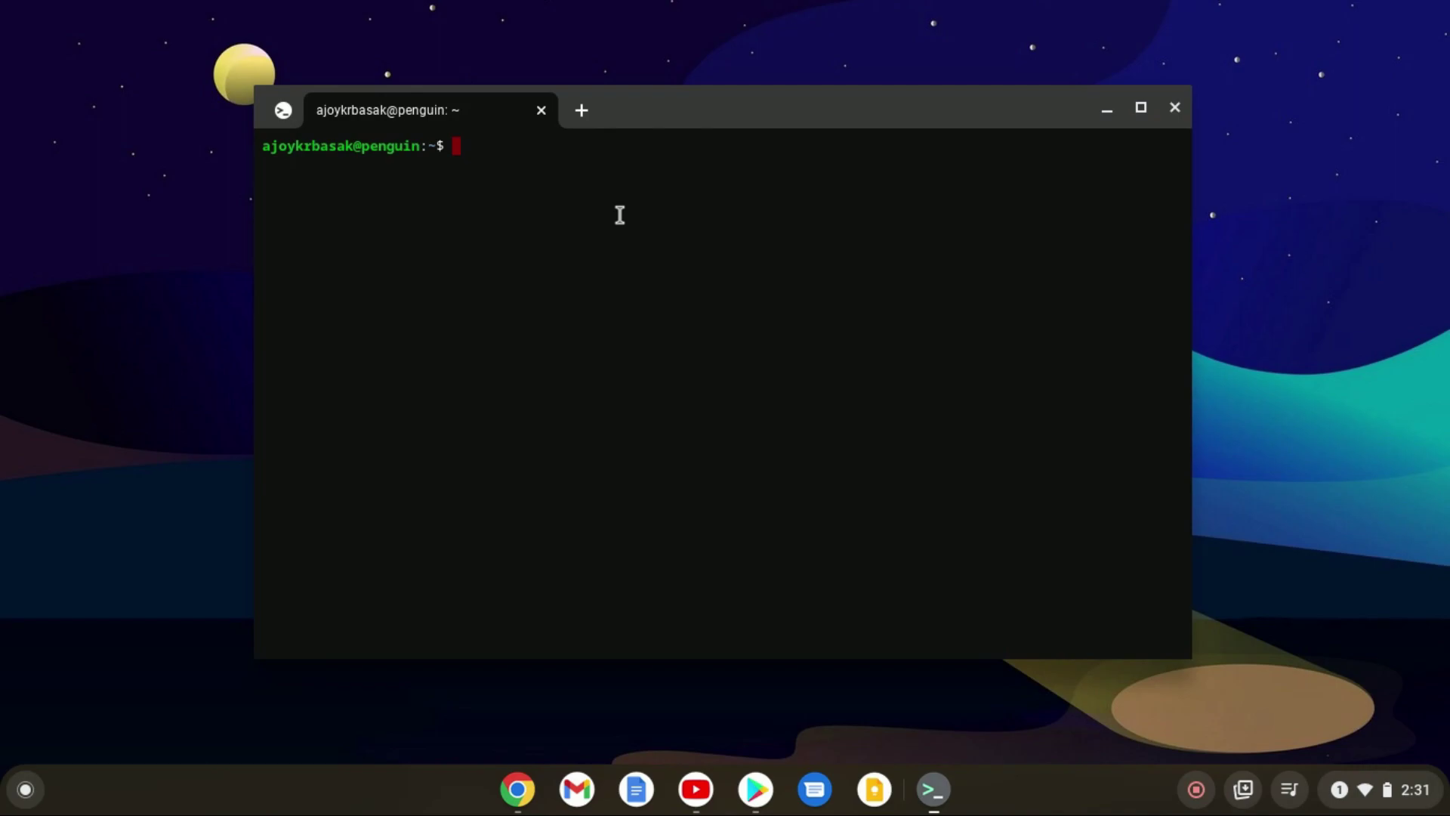
# Run sudo apt update and sudo apt upgrade, confirming with y, then type 'sudo apt install firefox'.
pyautogui.write('sudo apt update')
pyautogui.press('Return')
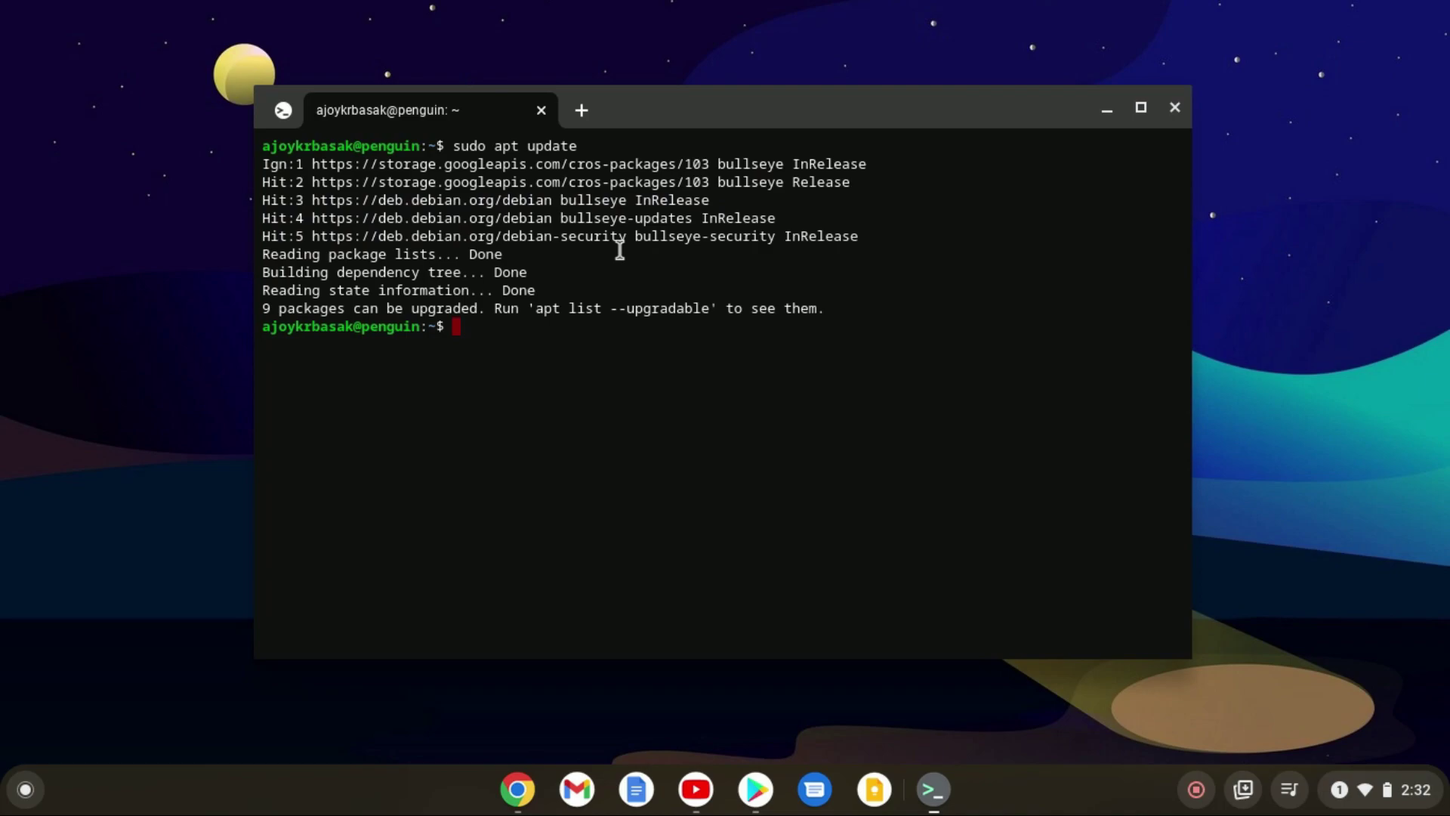
pyautogui.write('sudo apt upgra')
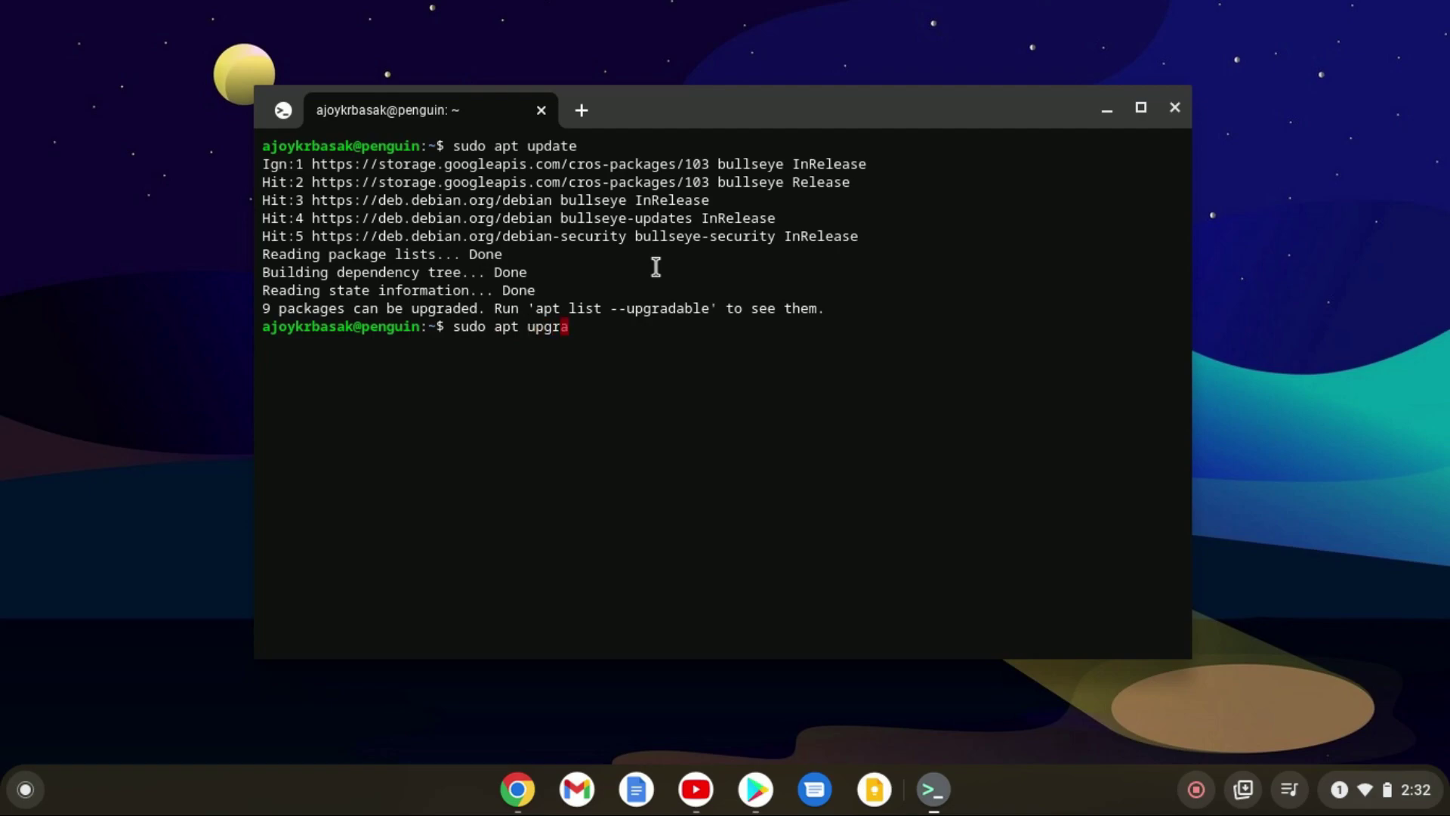
pyautogui.write('de')
pyautogui.press('Return')
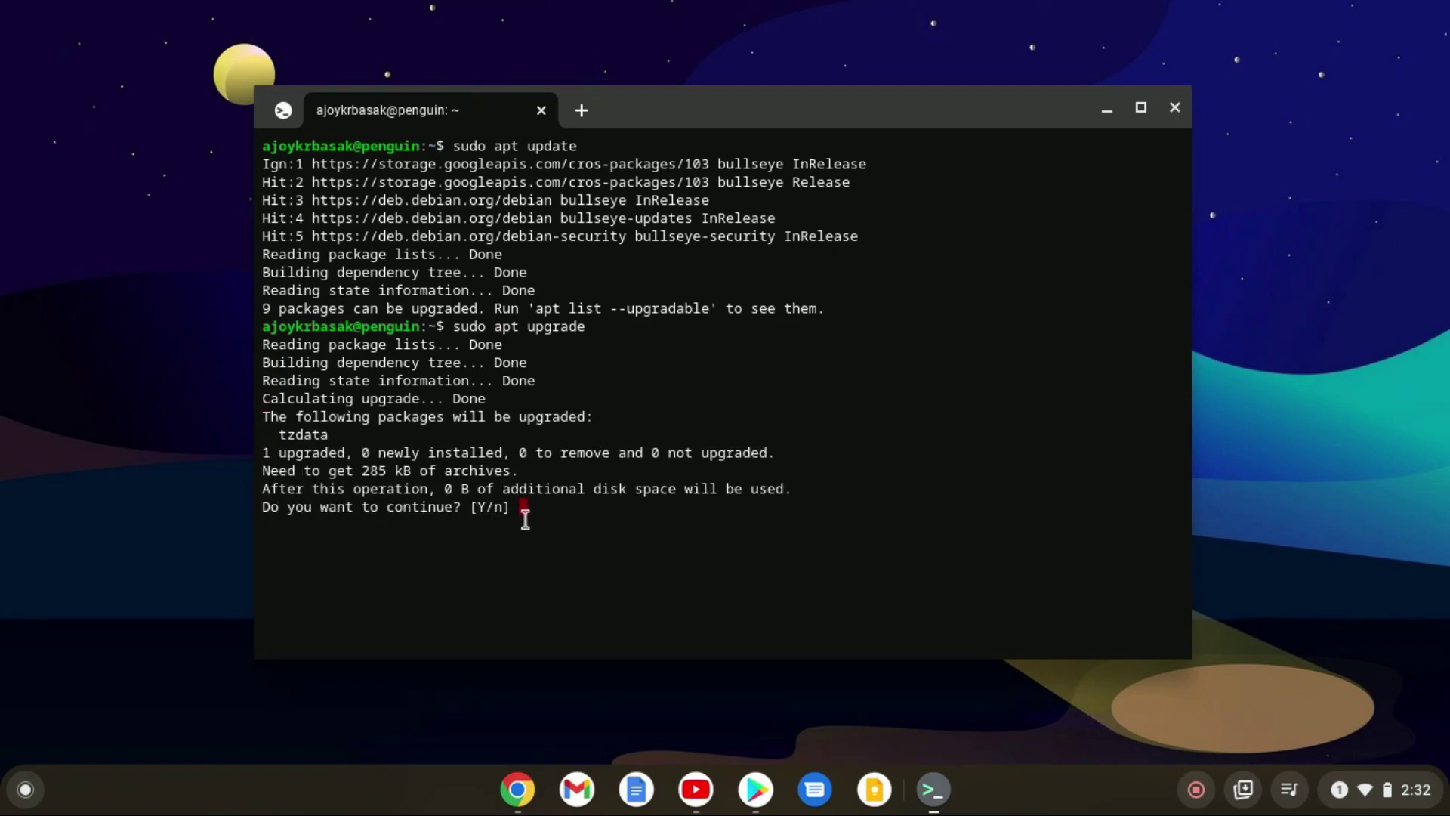
pyautogui.write('y')
pyautogui.press('Return')
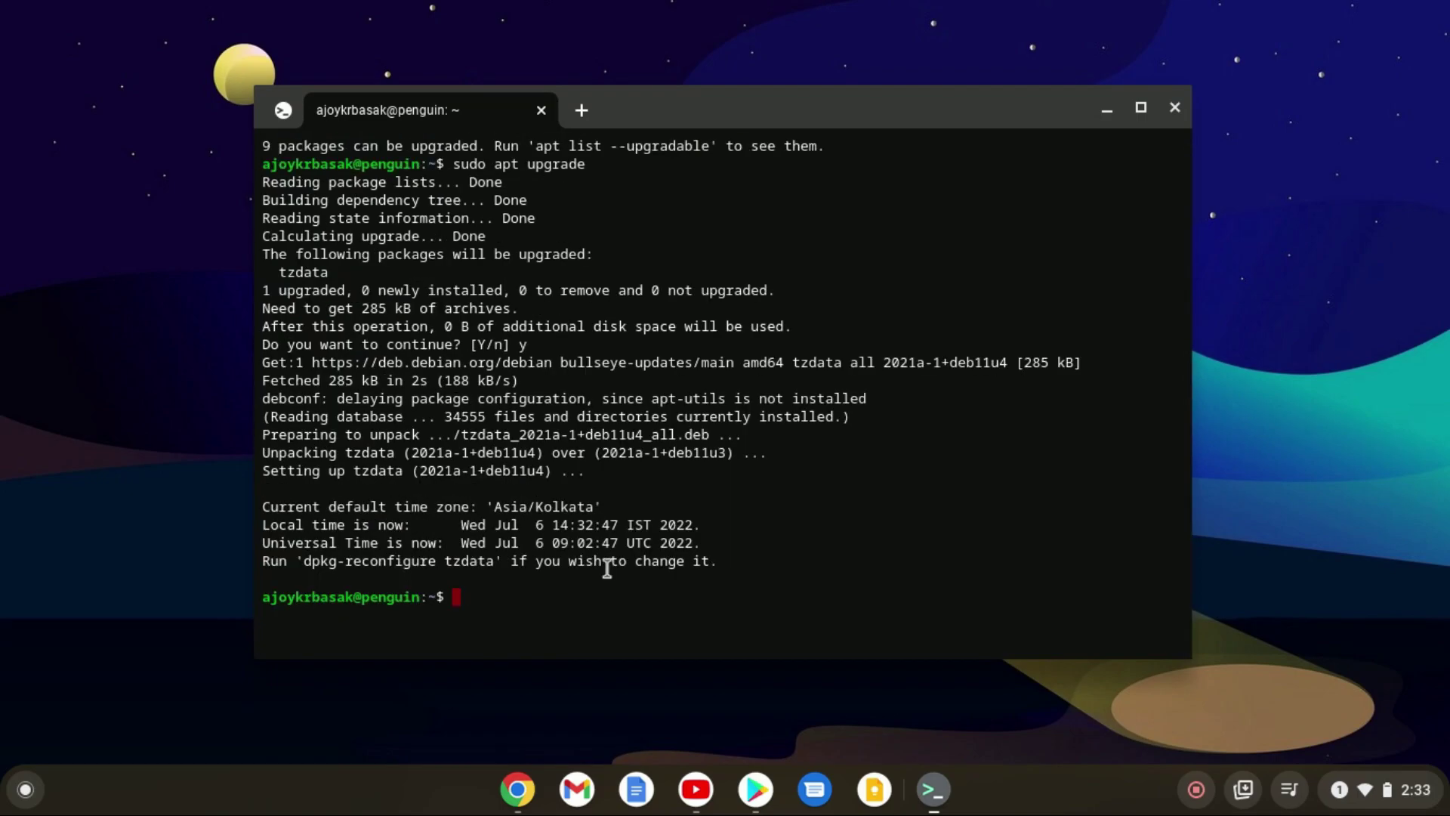
pyautogui.write('sudo apt install firefox')
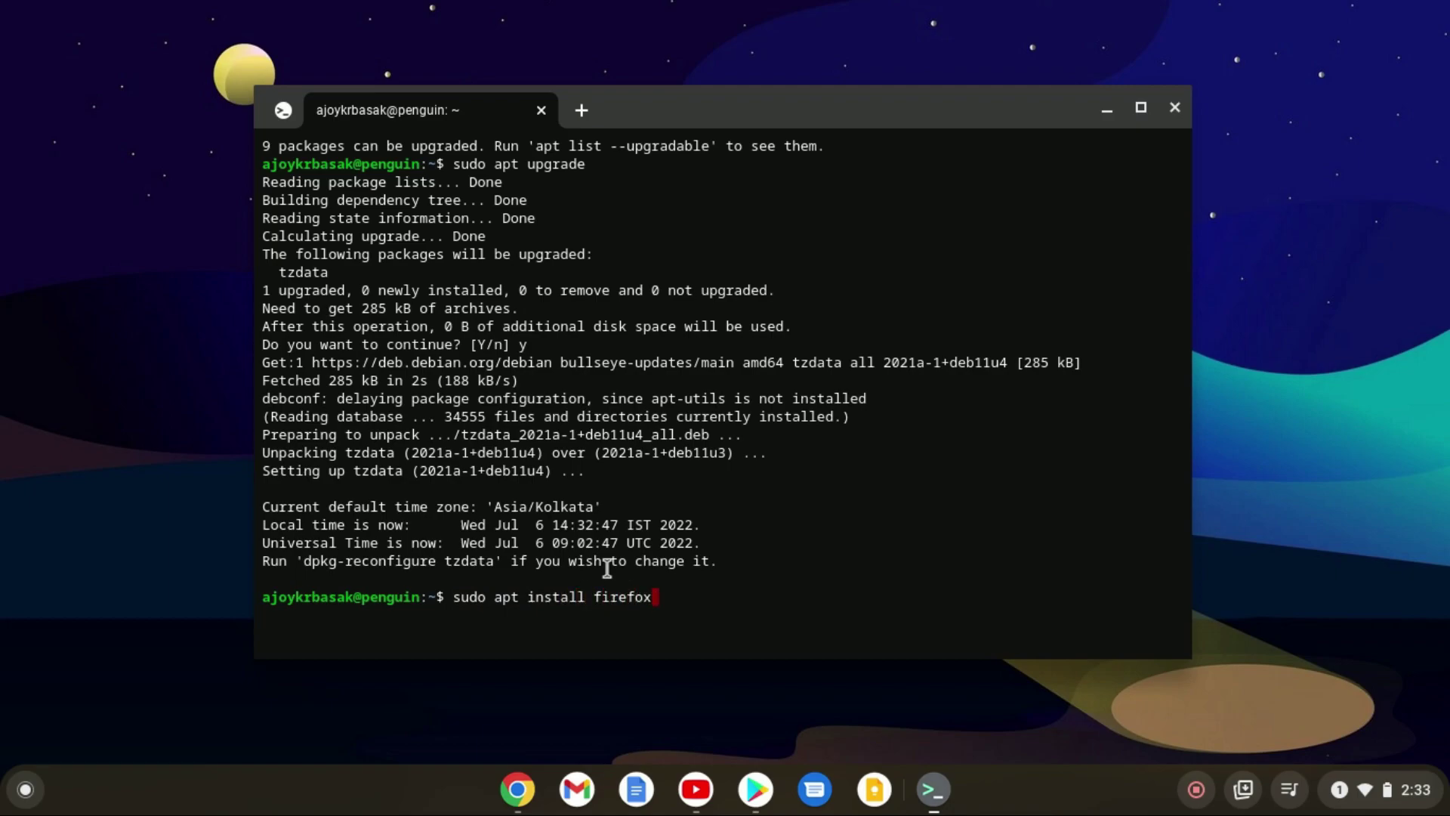
# Install the firefox-esr package after the plain firefox package proves unavailable, confirming with y.
pyautogui.press('Return')
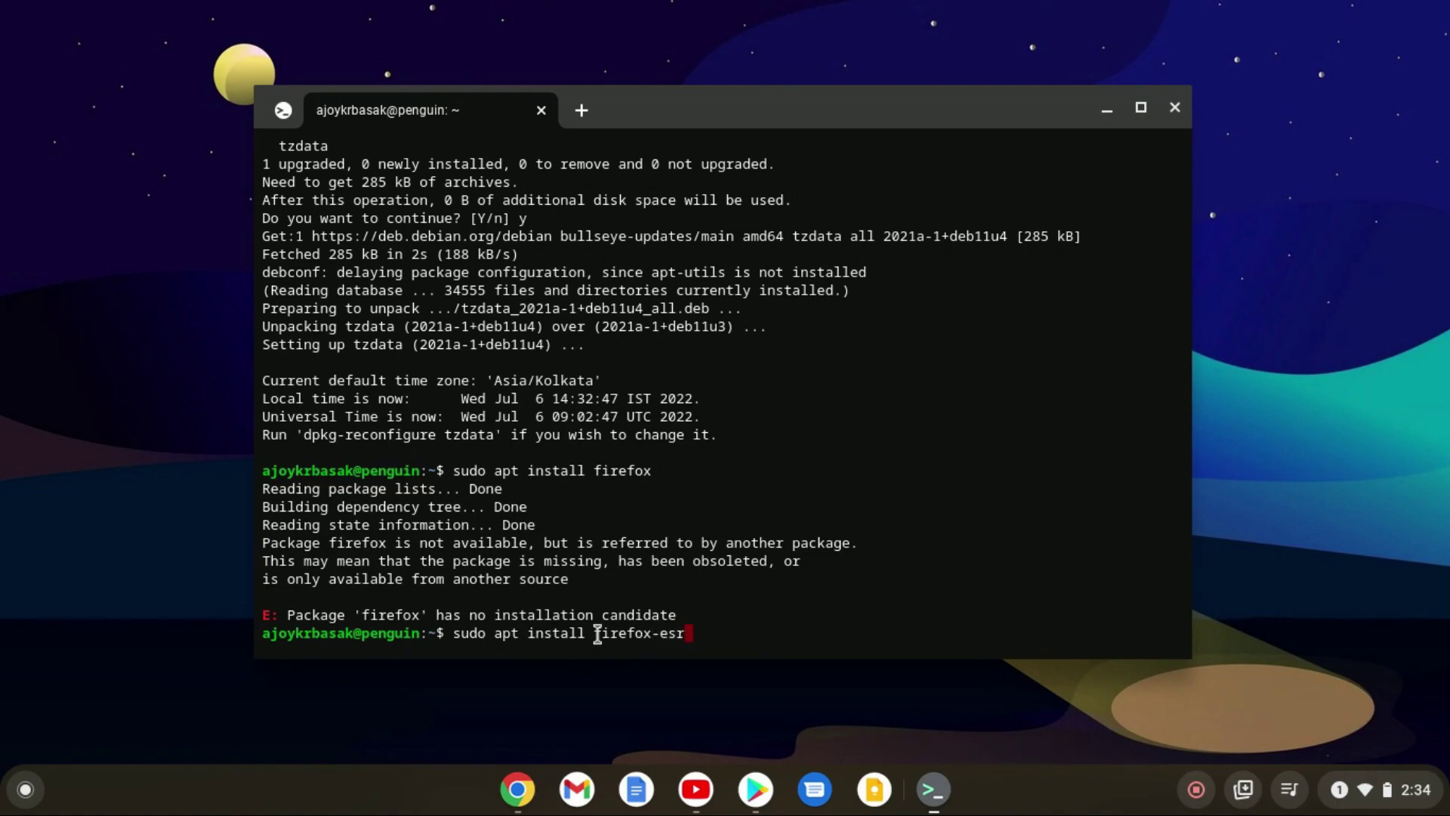
pyautogui.moveTo(597, 633); pyautogui.dragTo(688, 635)
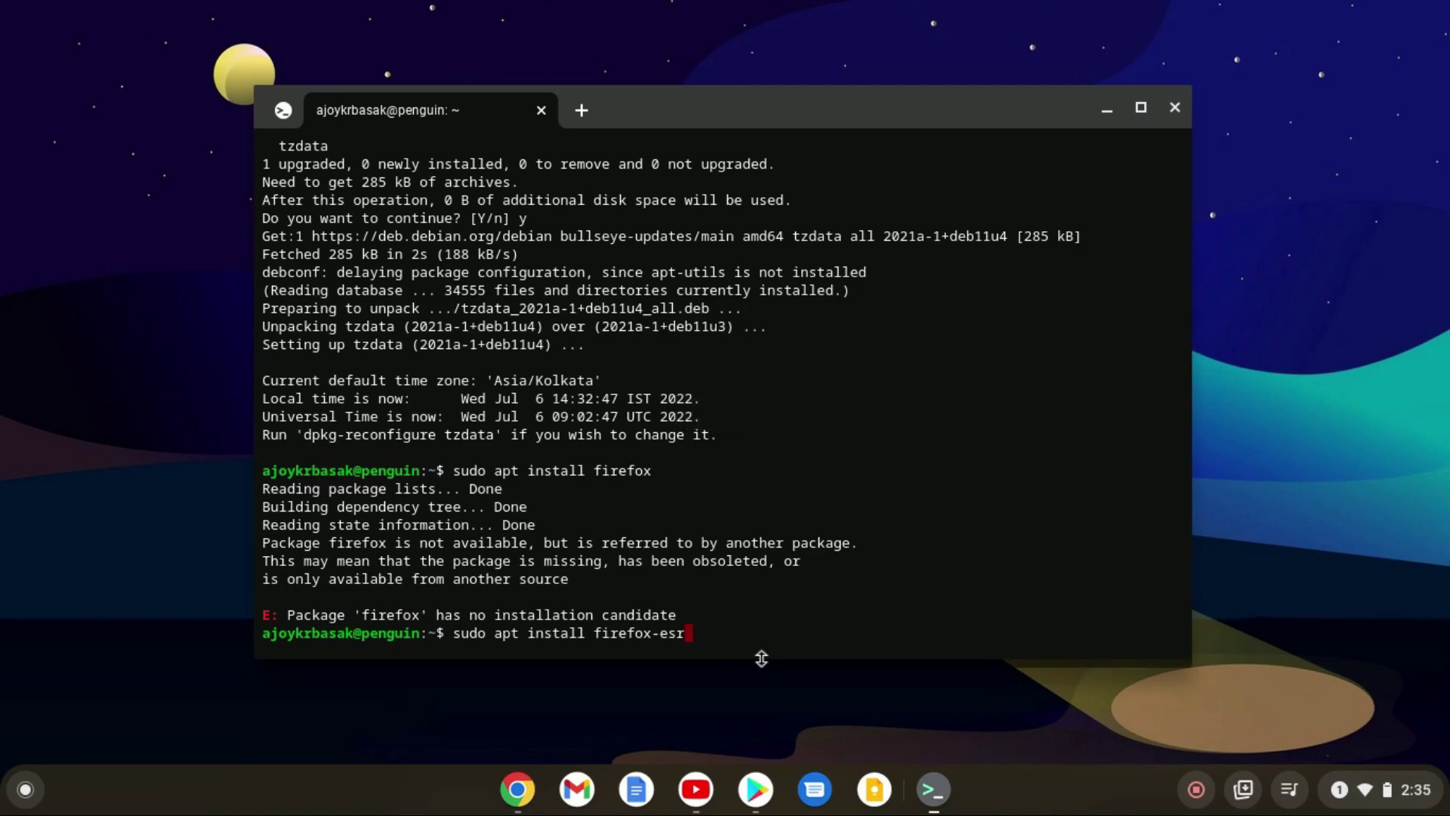
pyautogui.press('Return')
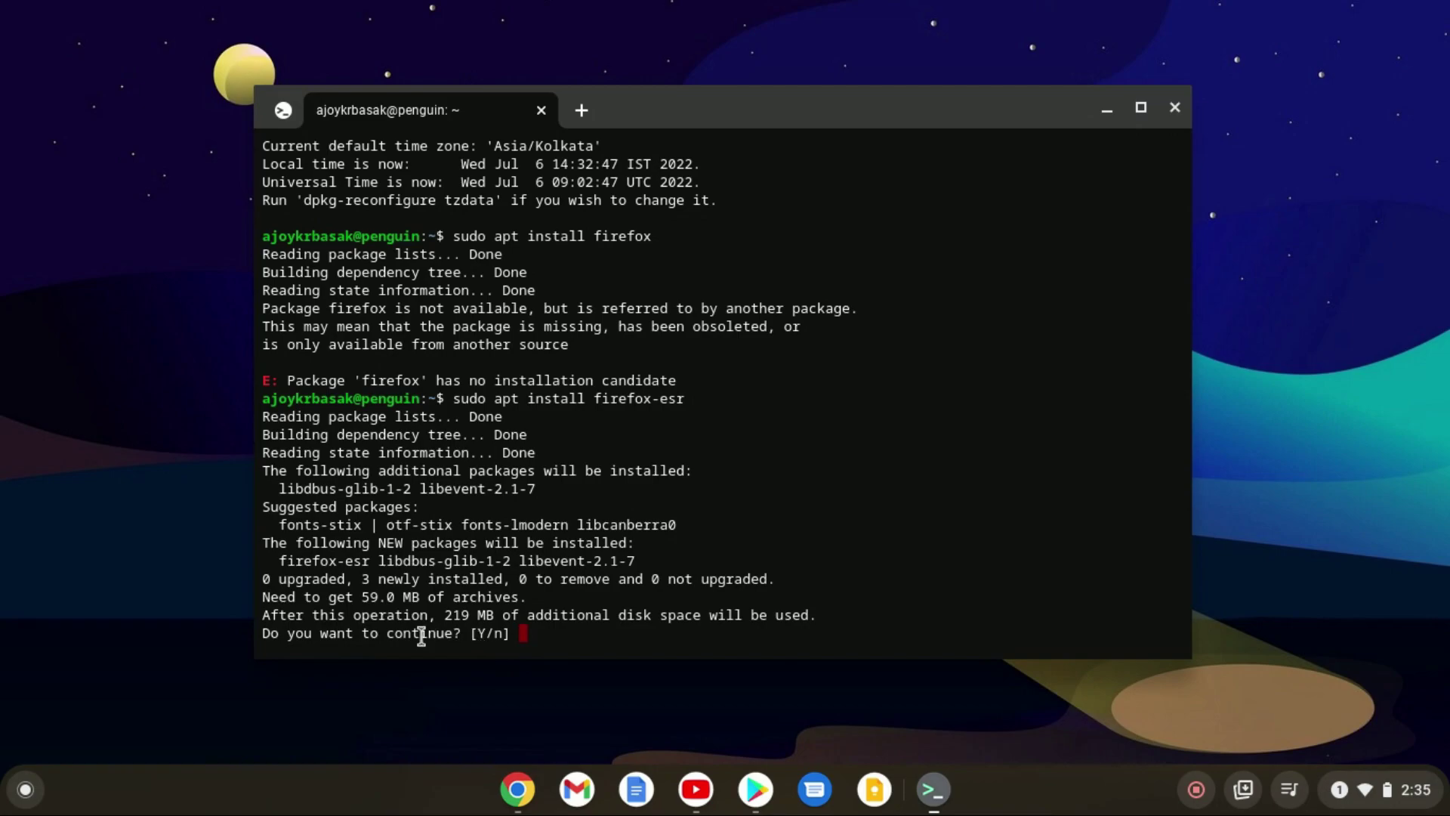
pyautogui.write('y')
pyautogui.press('Return')
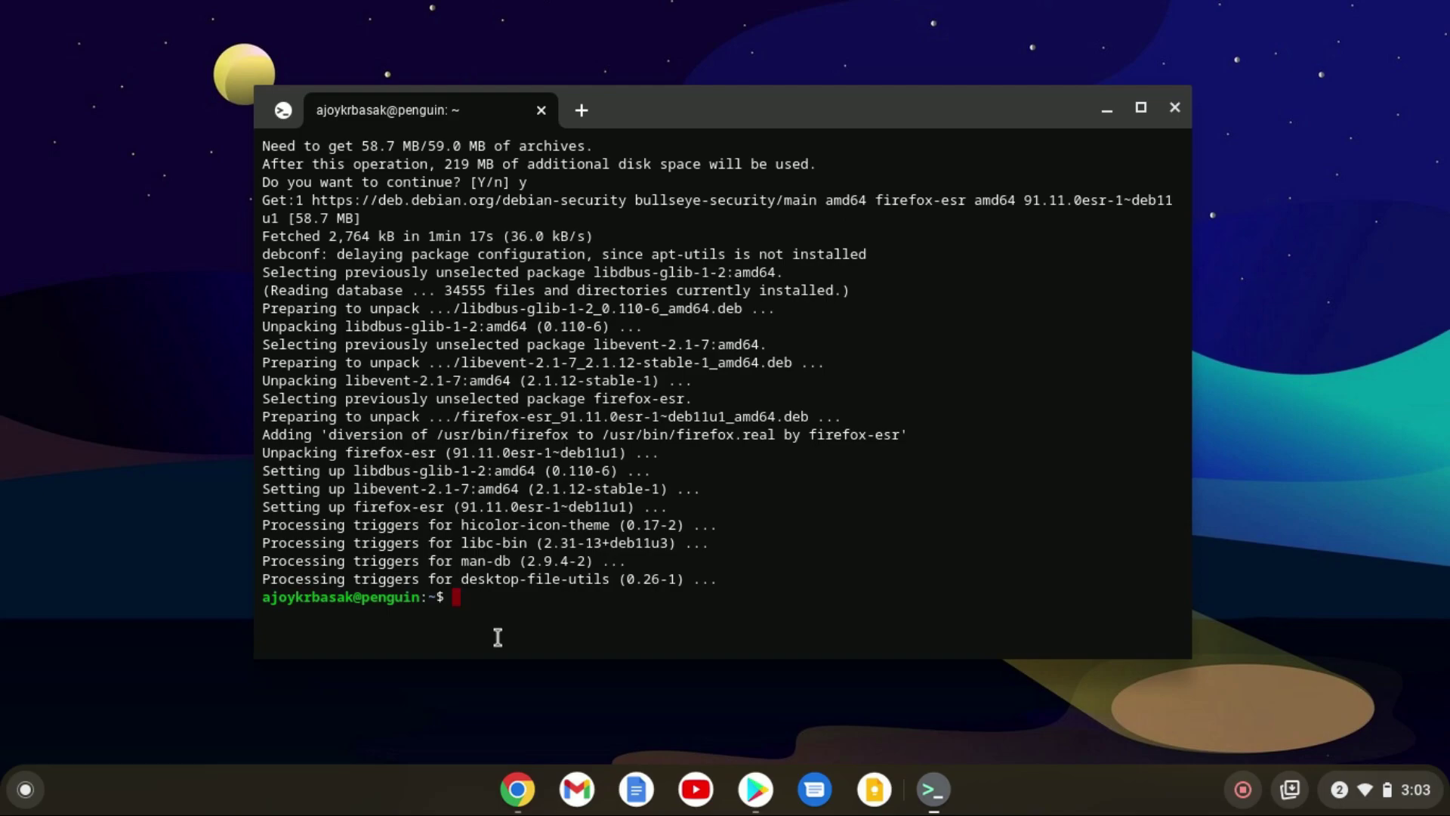
# Run the firefox command in Terminal to start Firefox ESR.
pyautogui.write('firefor')
pyautogui.press('BackSpace')
pyautogui.write('x')
pyautogui.press('Return')
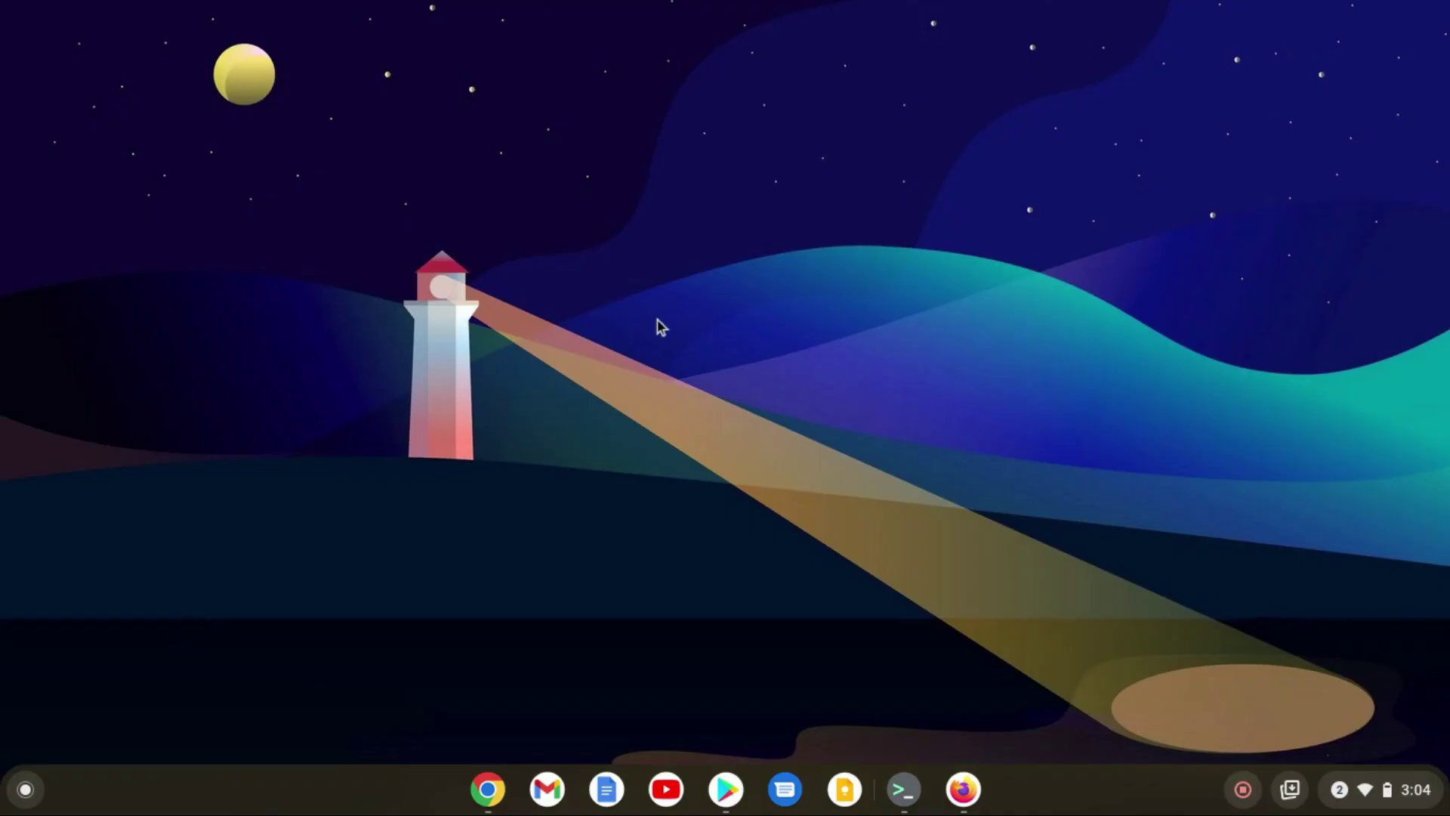
# Launch Firefox ESR from the Launcher's Linux apps folder and view its Privacy Notice tab.
pyautogui.press('super')
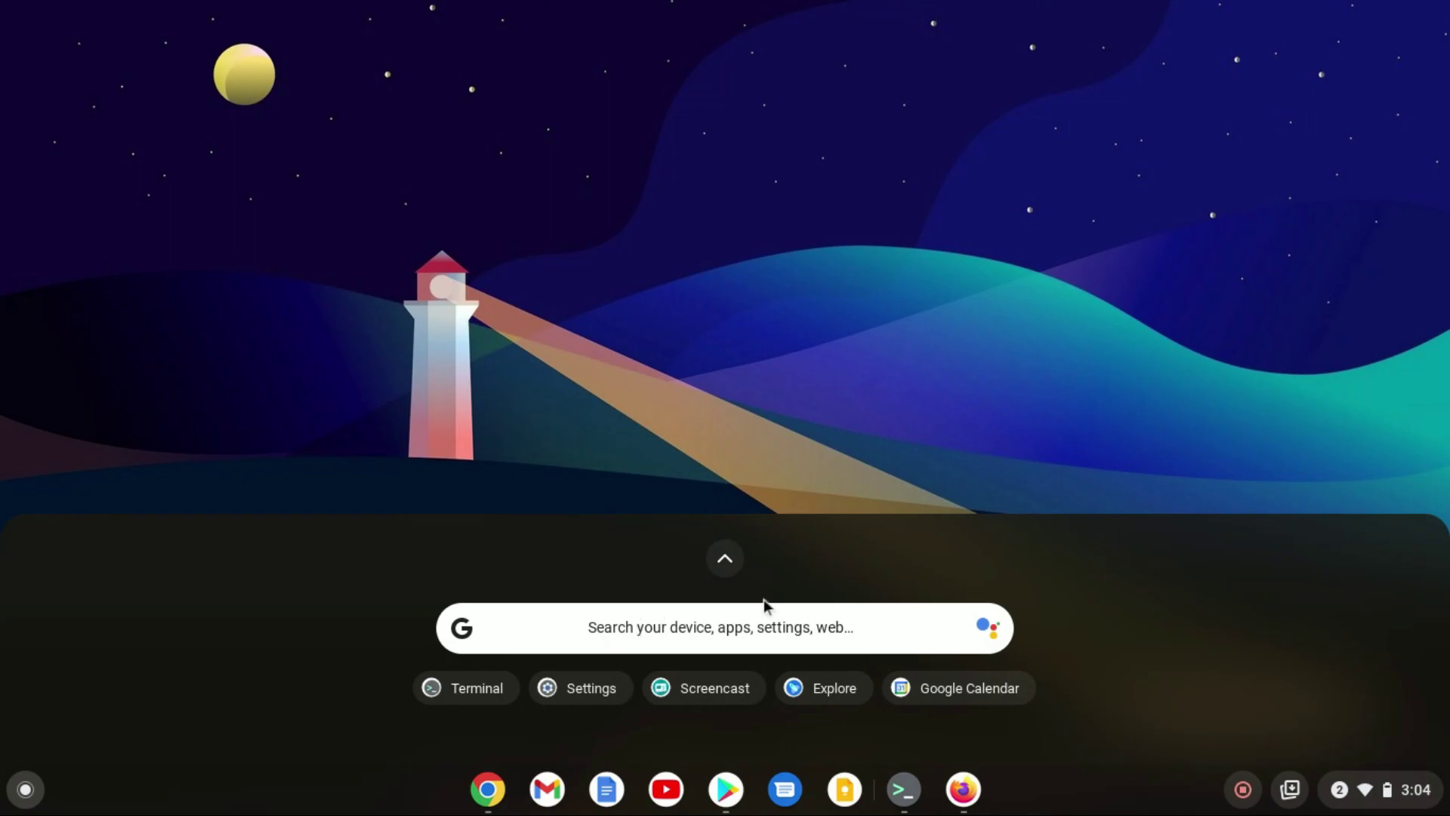
pyautogui.click(725, 563)
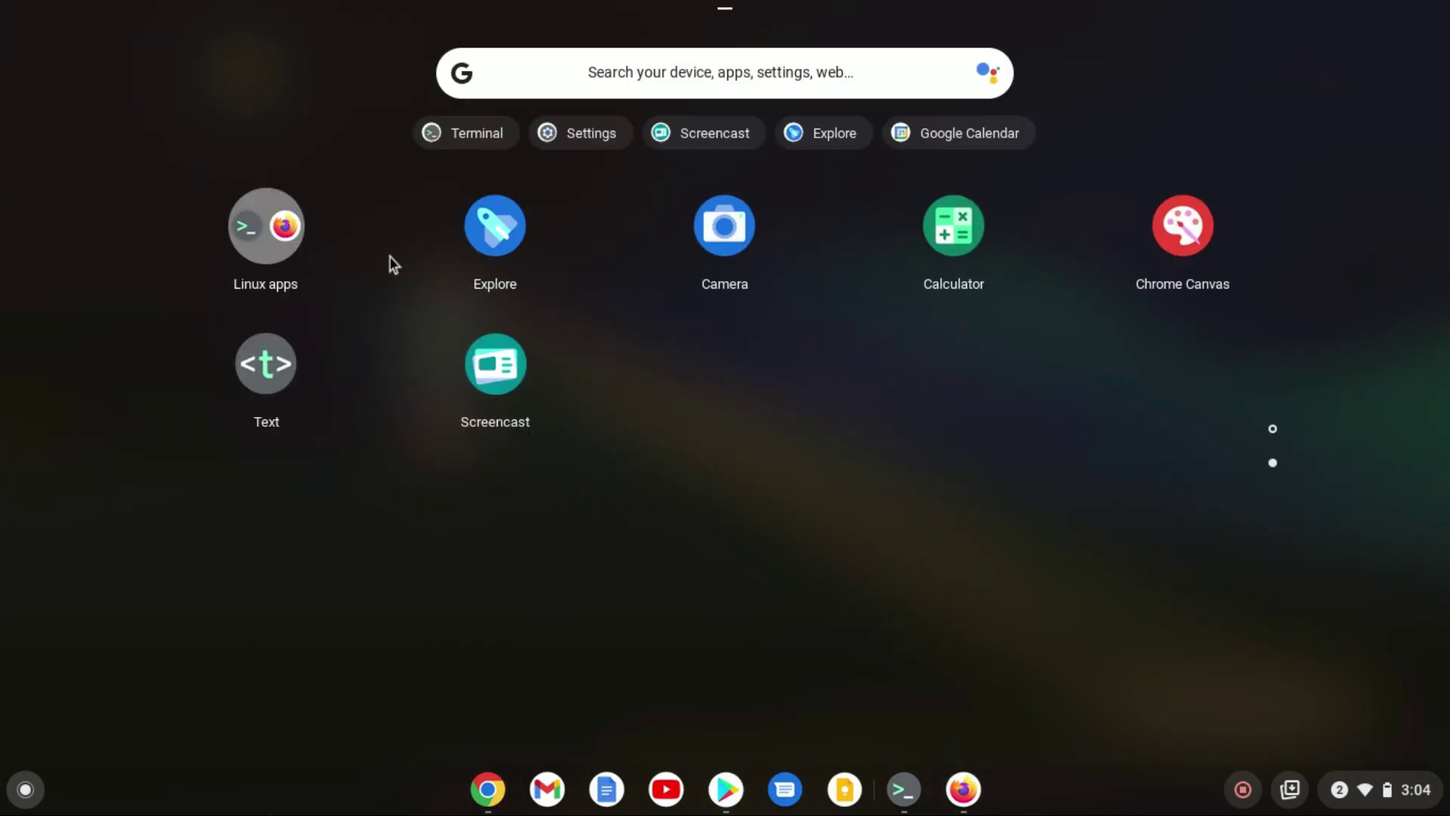
pyautogui.scroll(2, 407, 272)
pyautogui.scroll(-2, 419, 283)
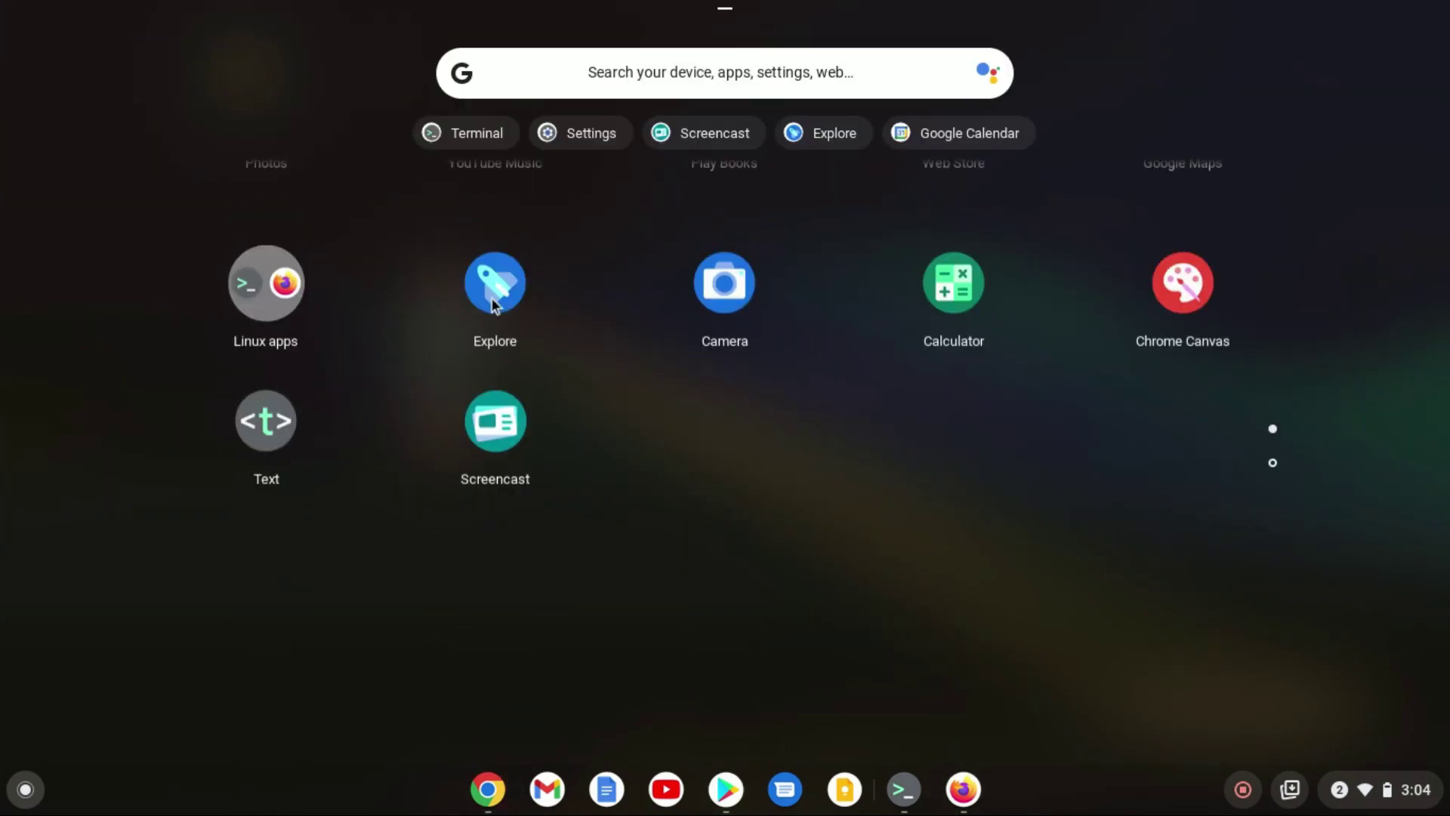
pyautogui.click(274, 281)
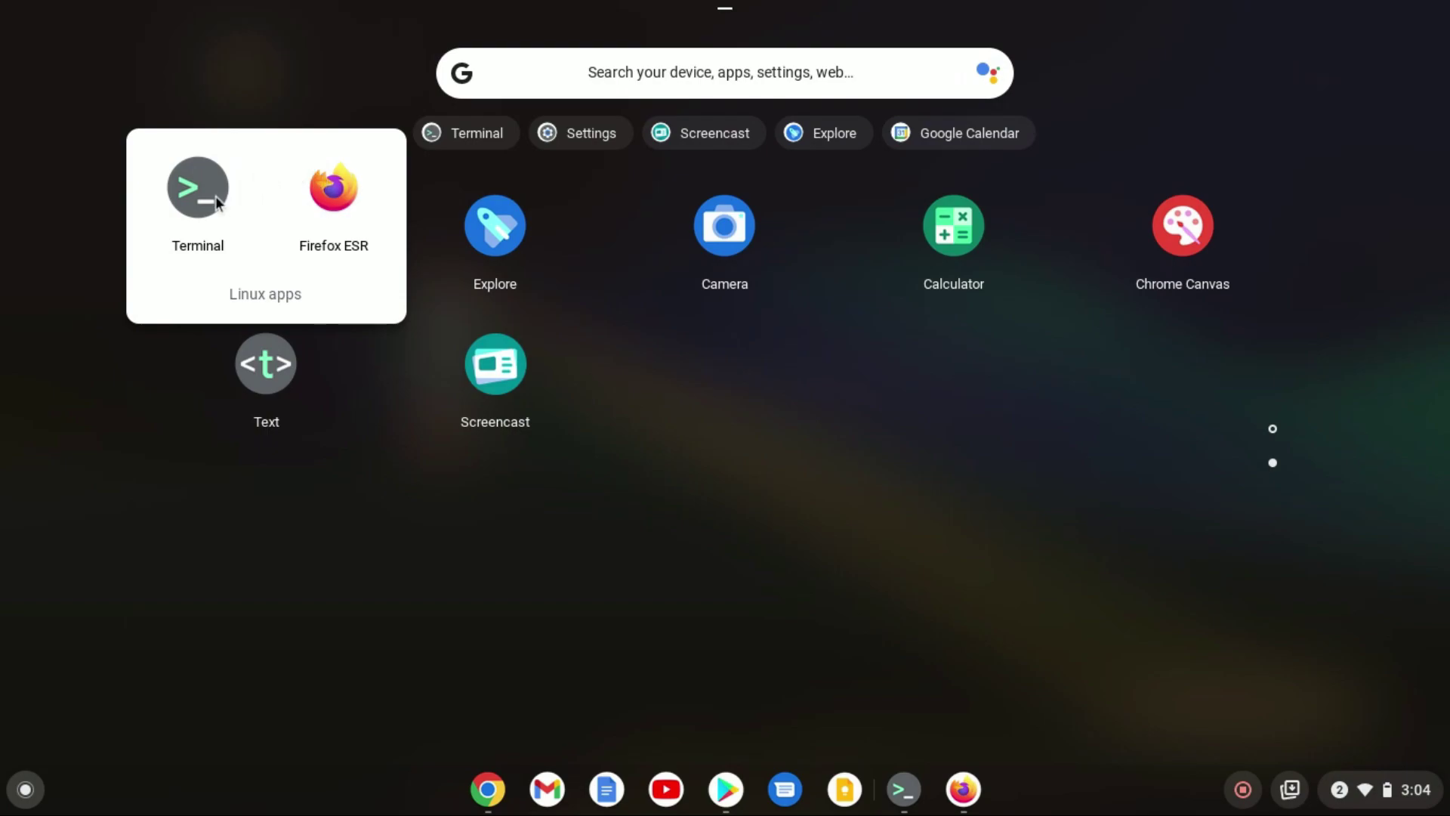
pyautogui.click(347, 193)
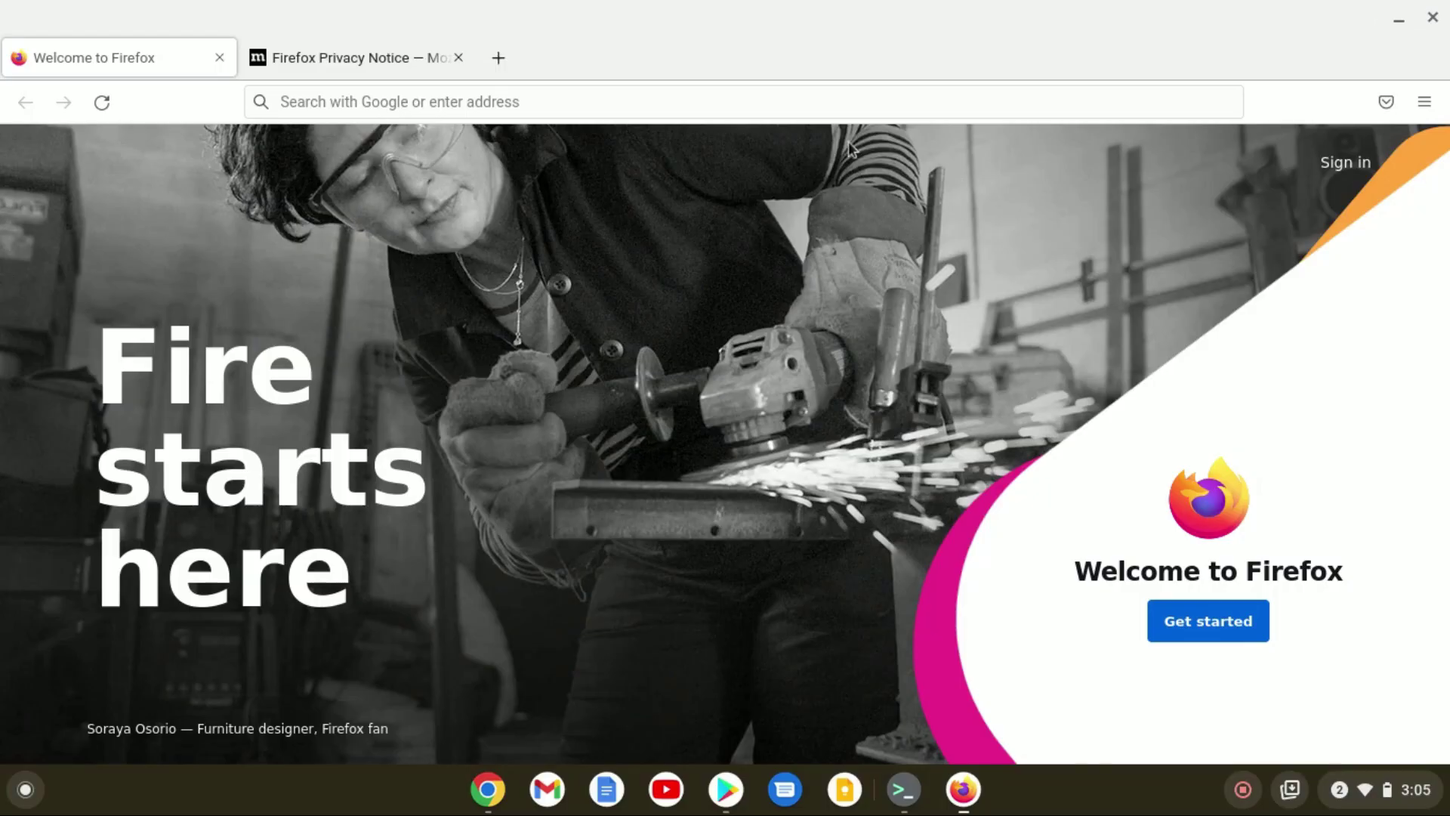
pyautogui.click(389, 62)
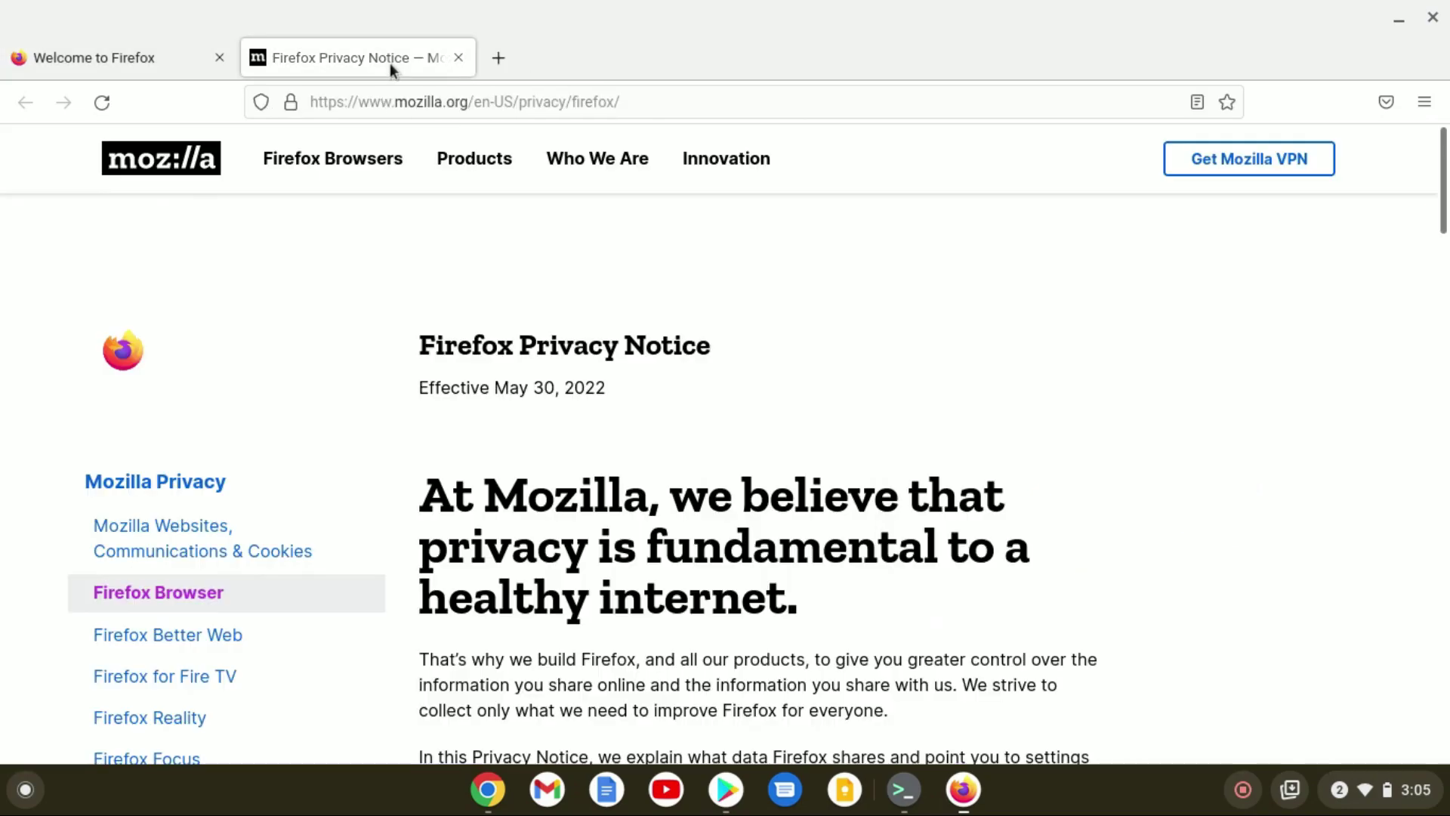